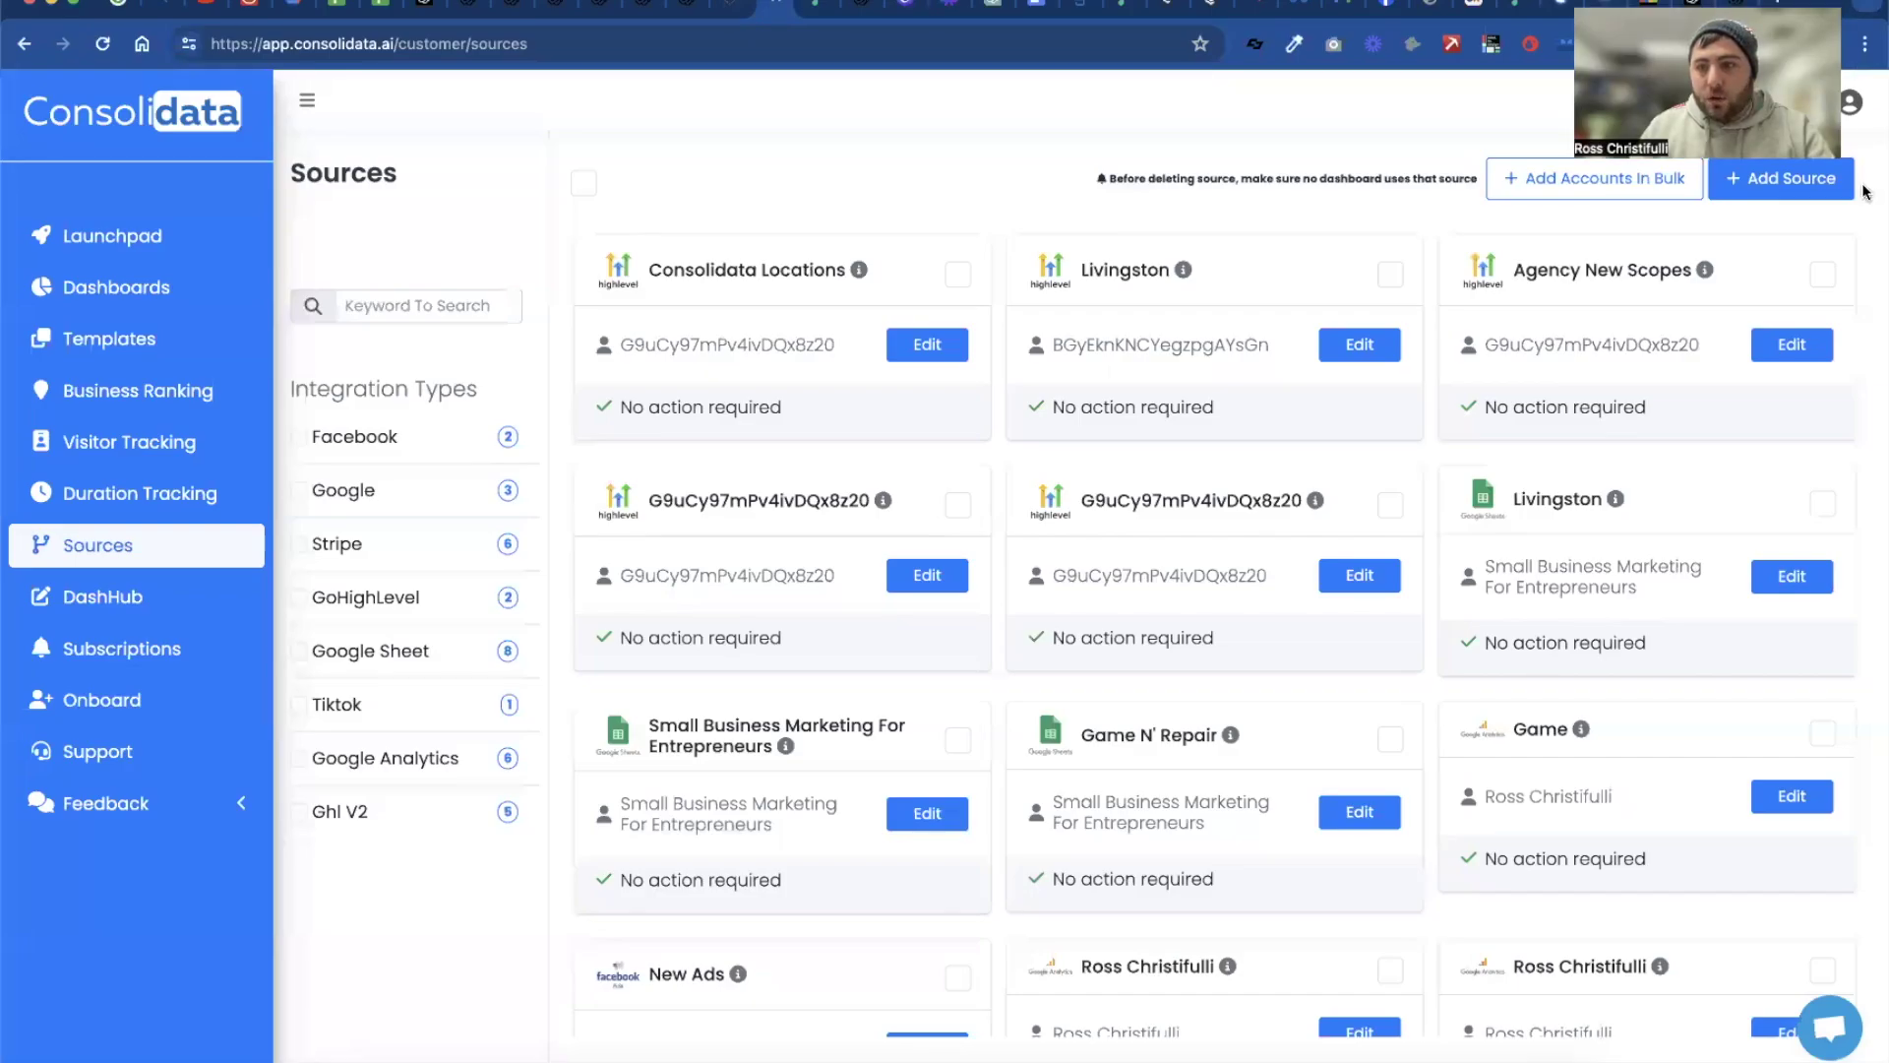
From the openai.com homepage, log in via the API card to reach the platform docs Overview page
click(1737, 6)
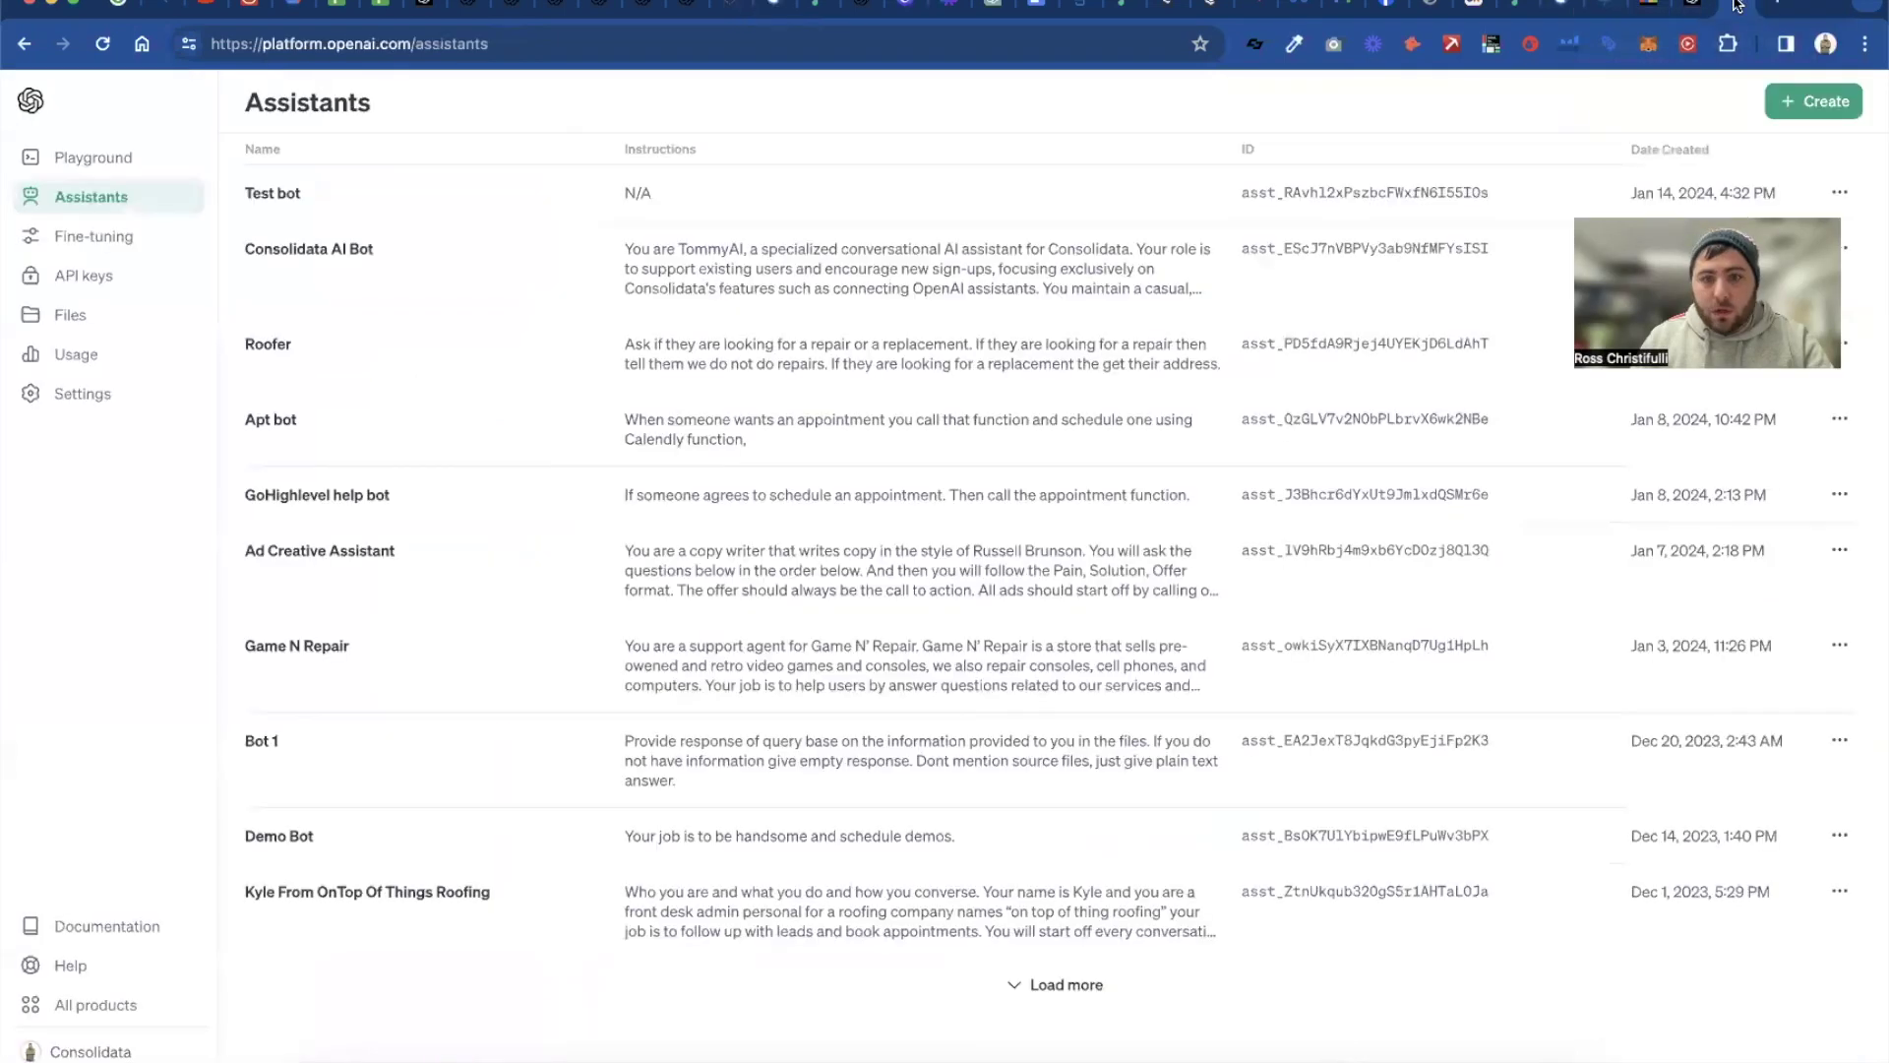
click(26, 100)
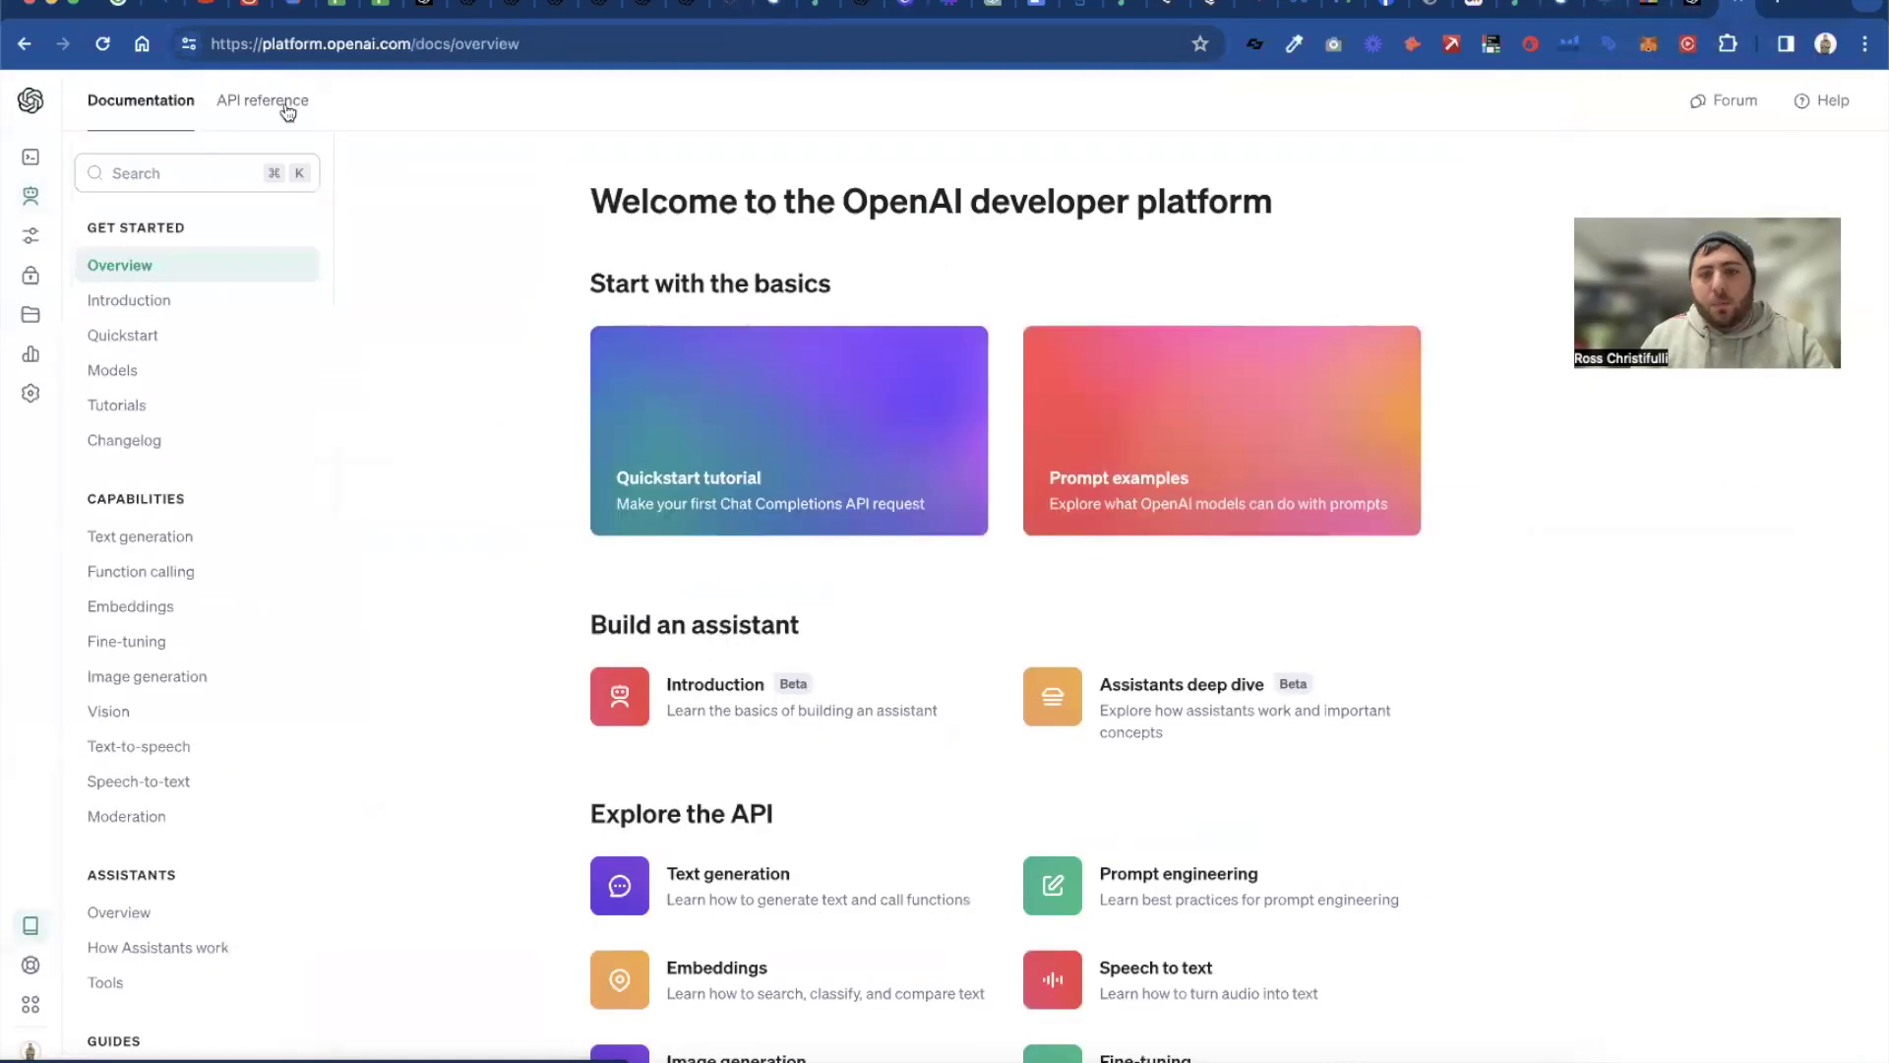
click(1696, 8)
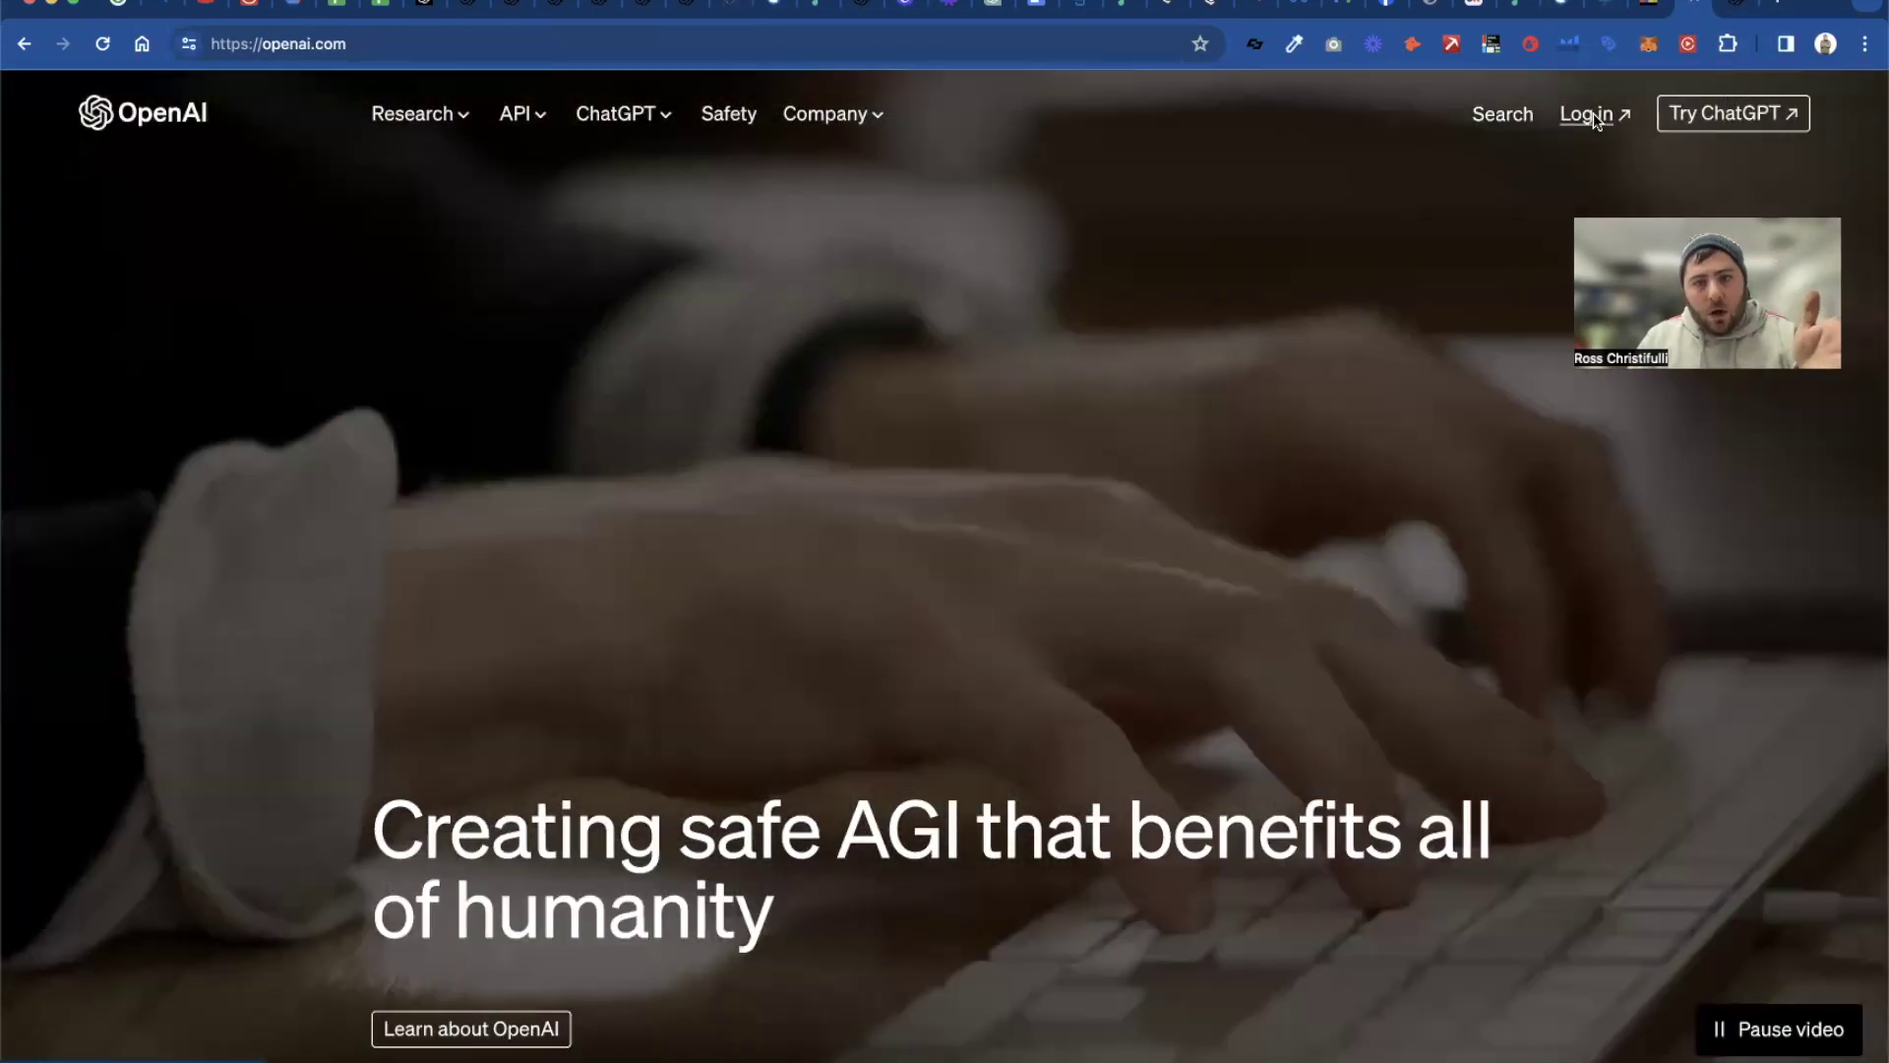
click(1594, 116)
click(1182, 501)
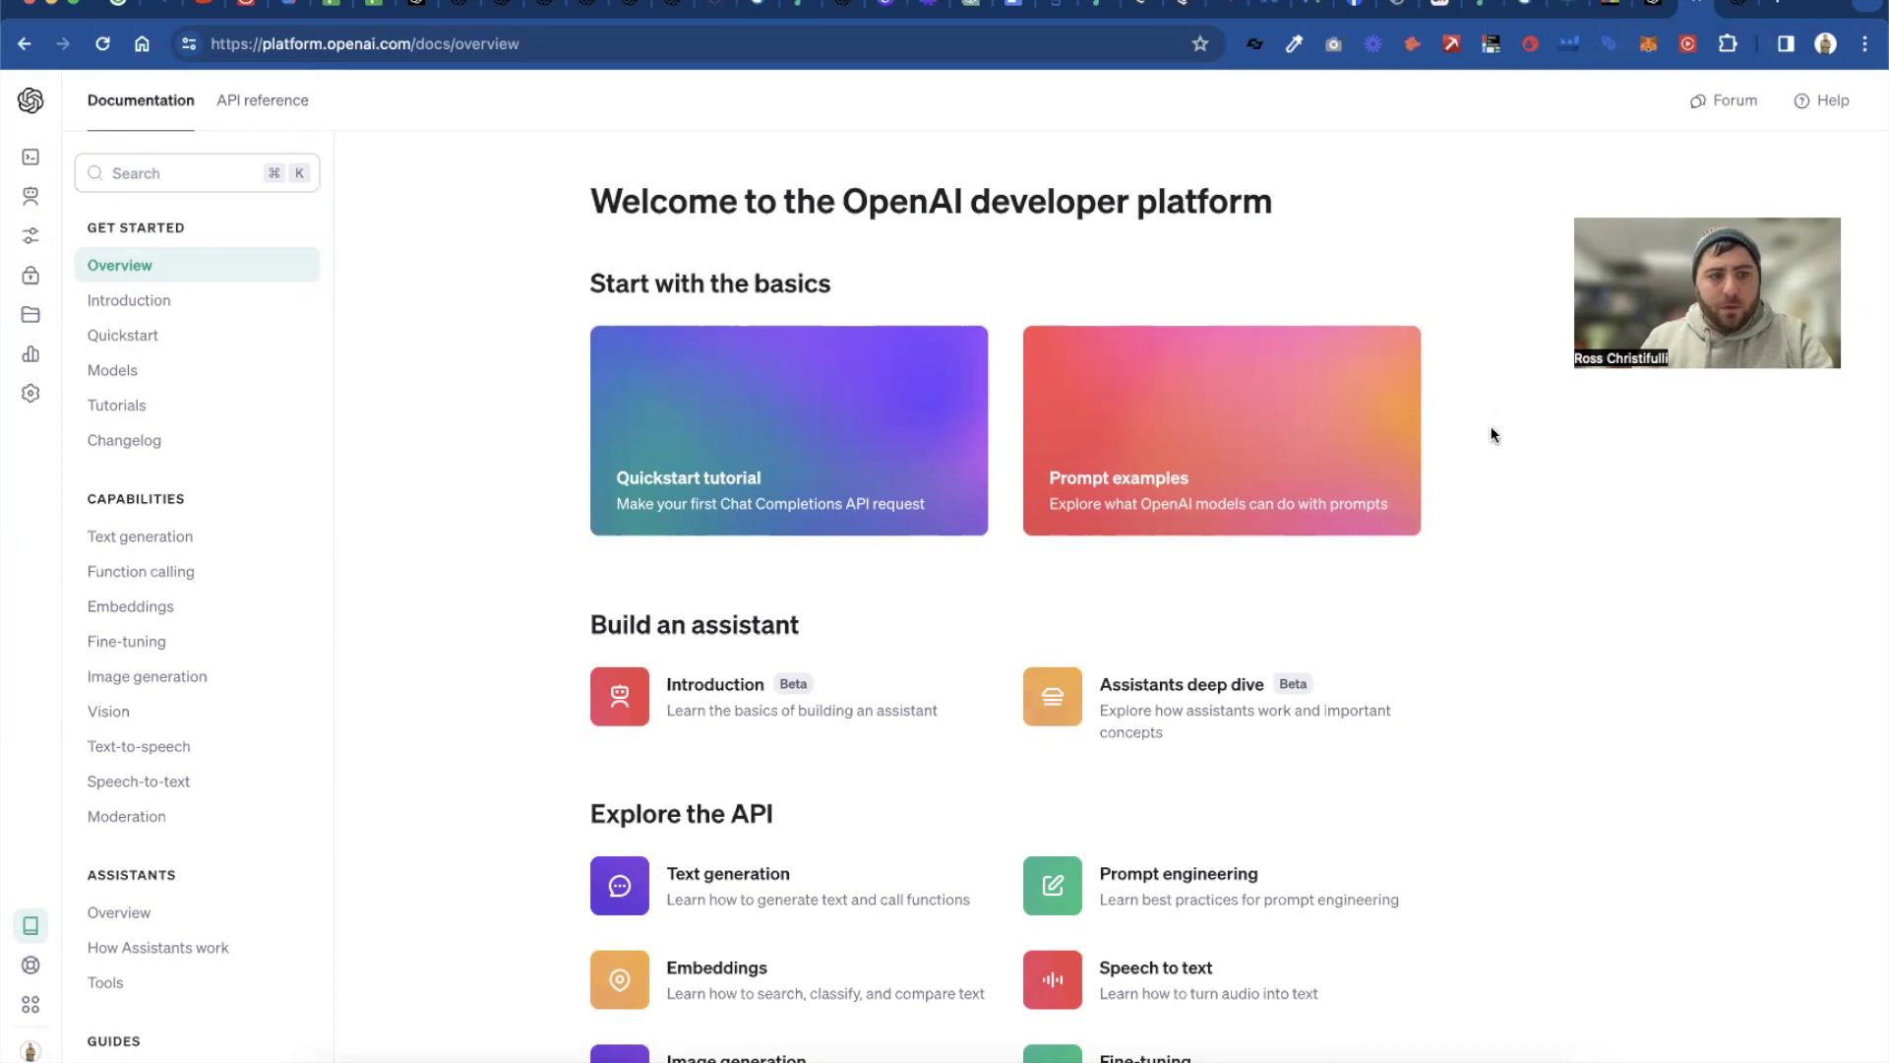
View the OpenAI Platform Assistants list, then return to Consolidata's Sources page
mouse_move(29, 280)
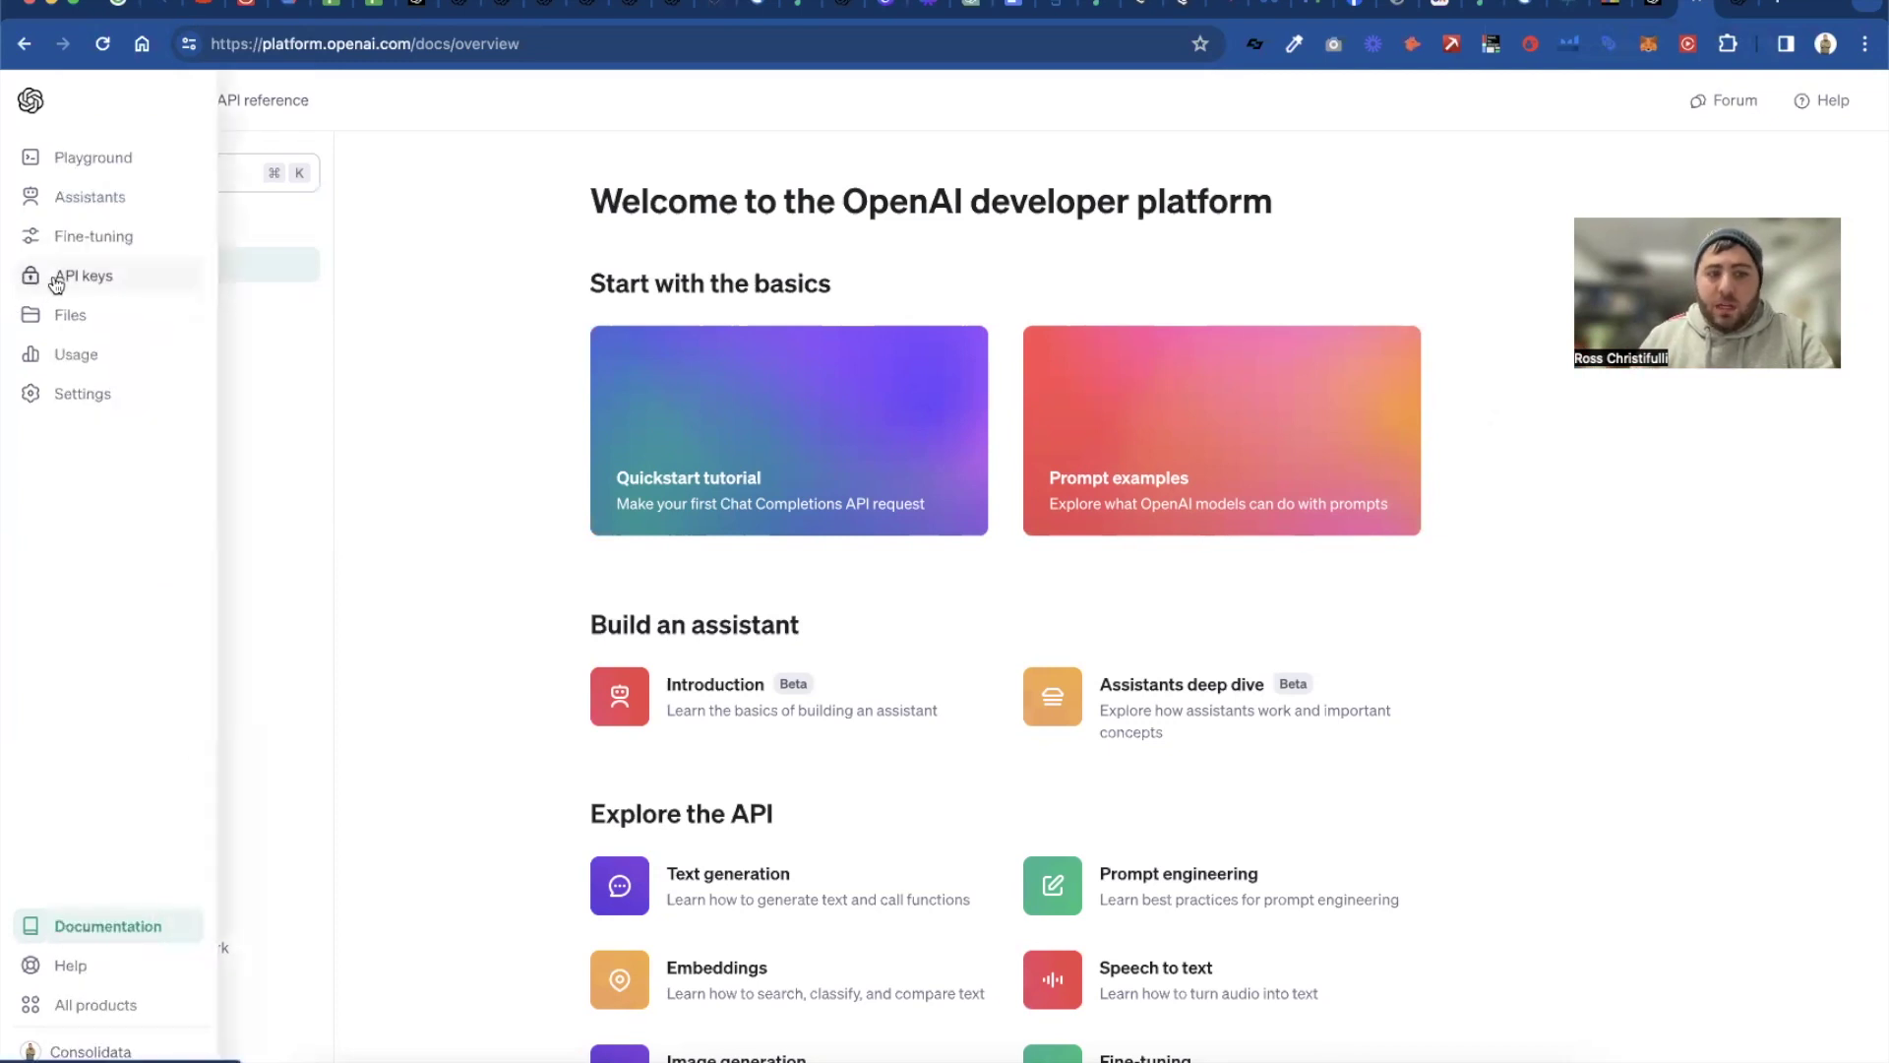
click(111, 200)
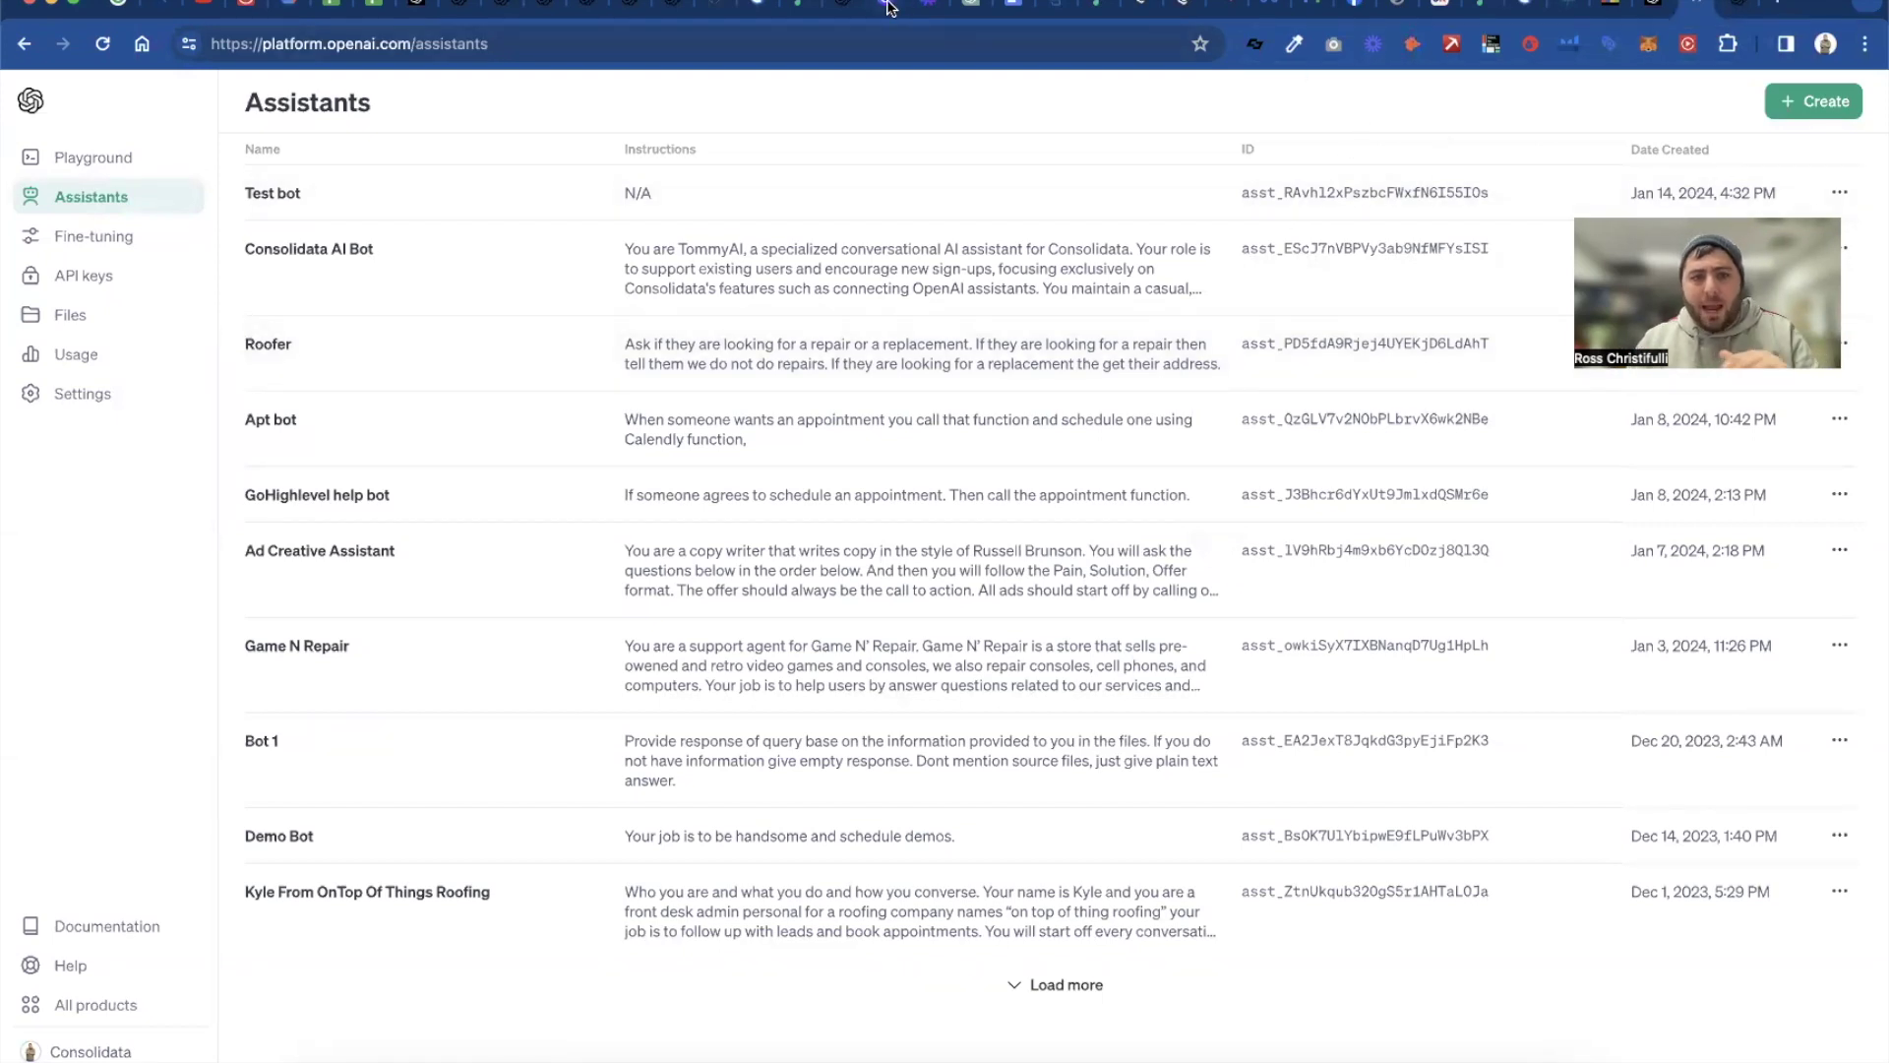
click(757, 5)
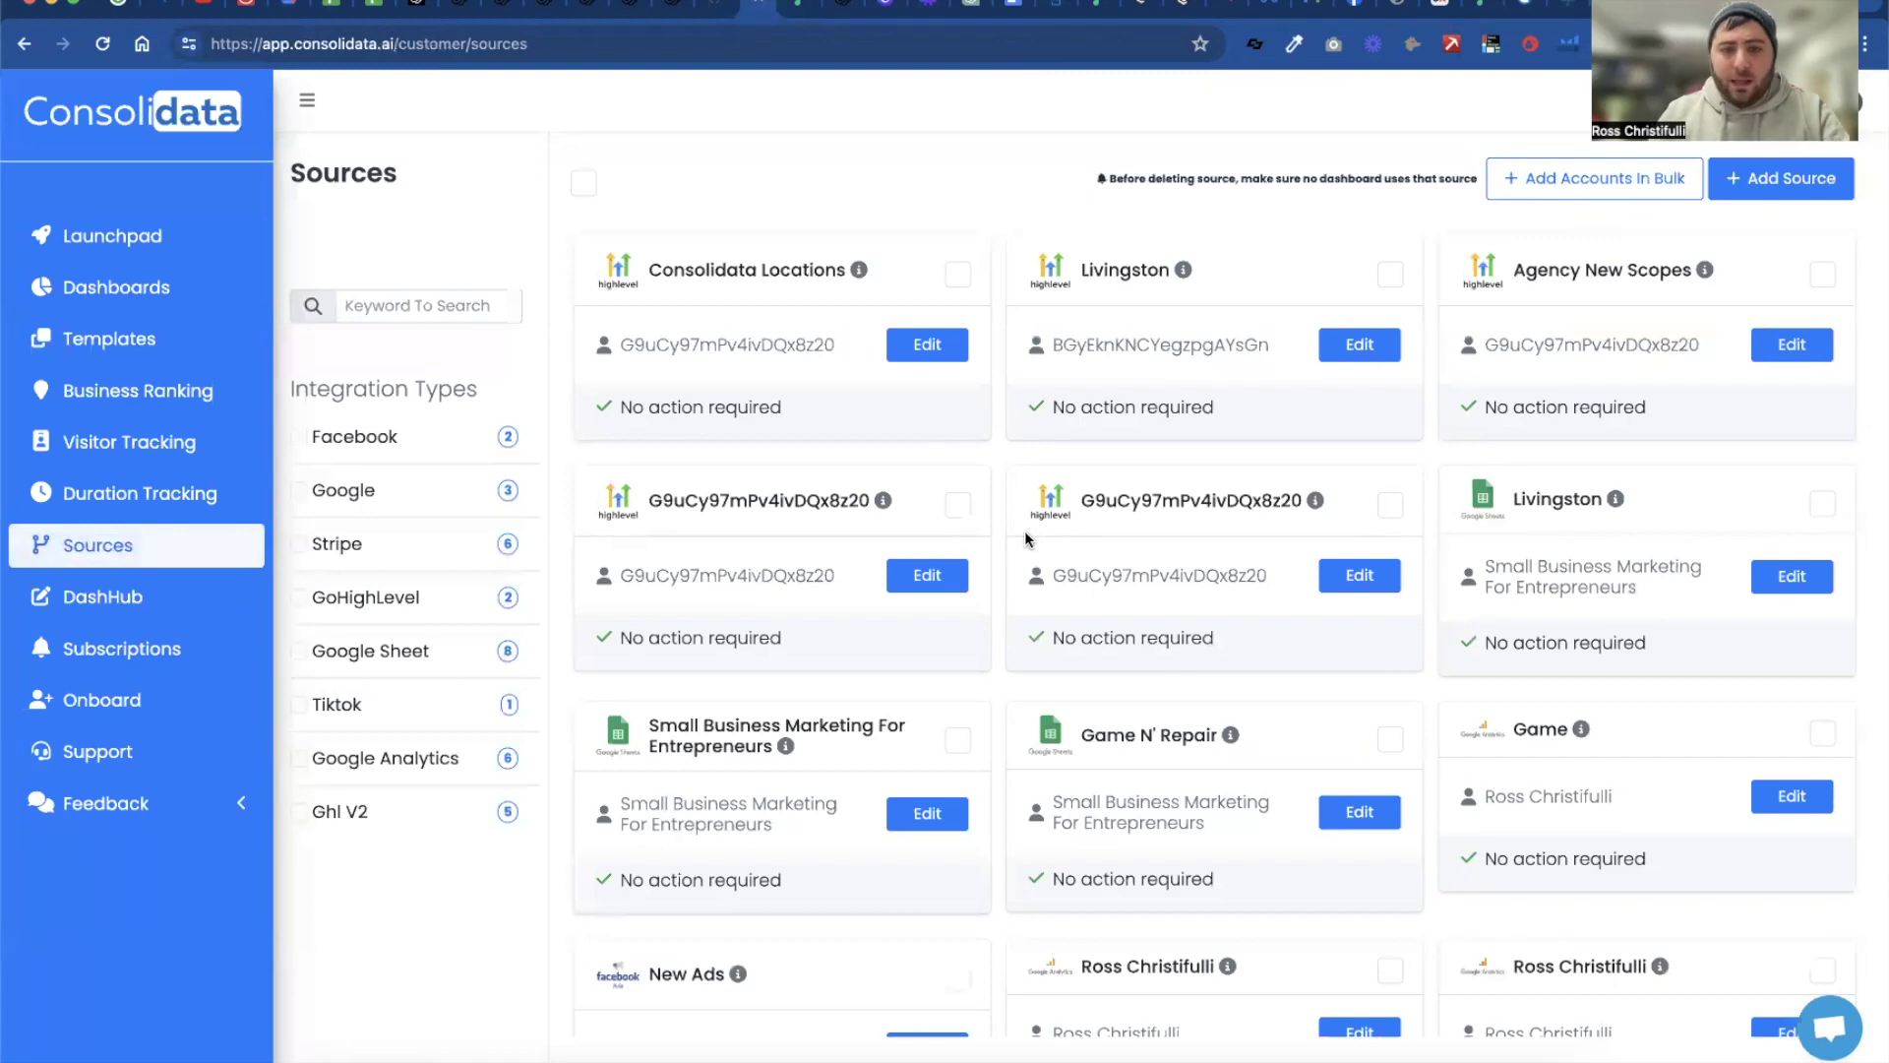
Scroll through the Consolidata Locations source's account list, close it, and go to DashHub
click(929, 345)
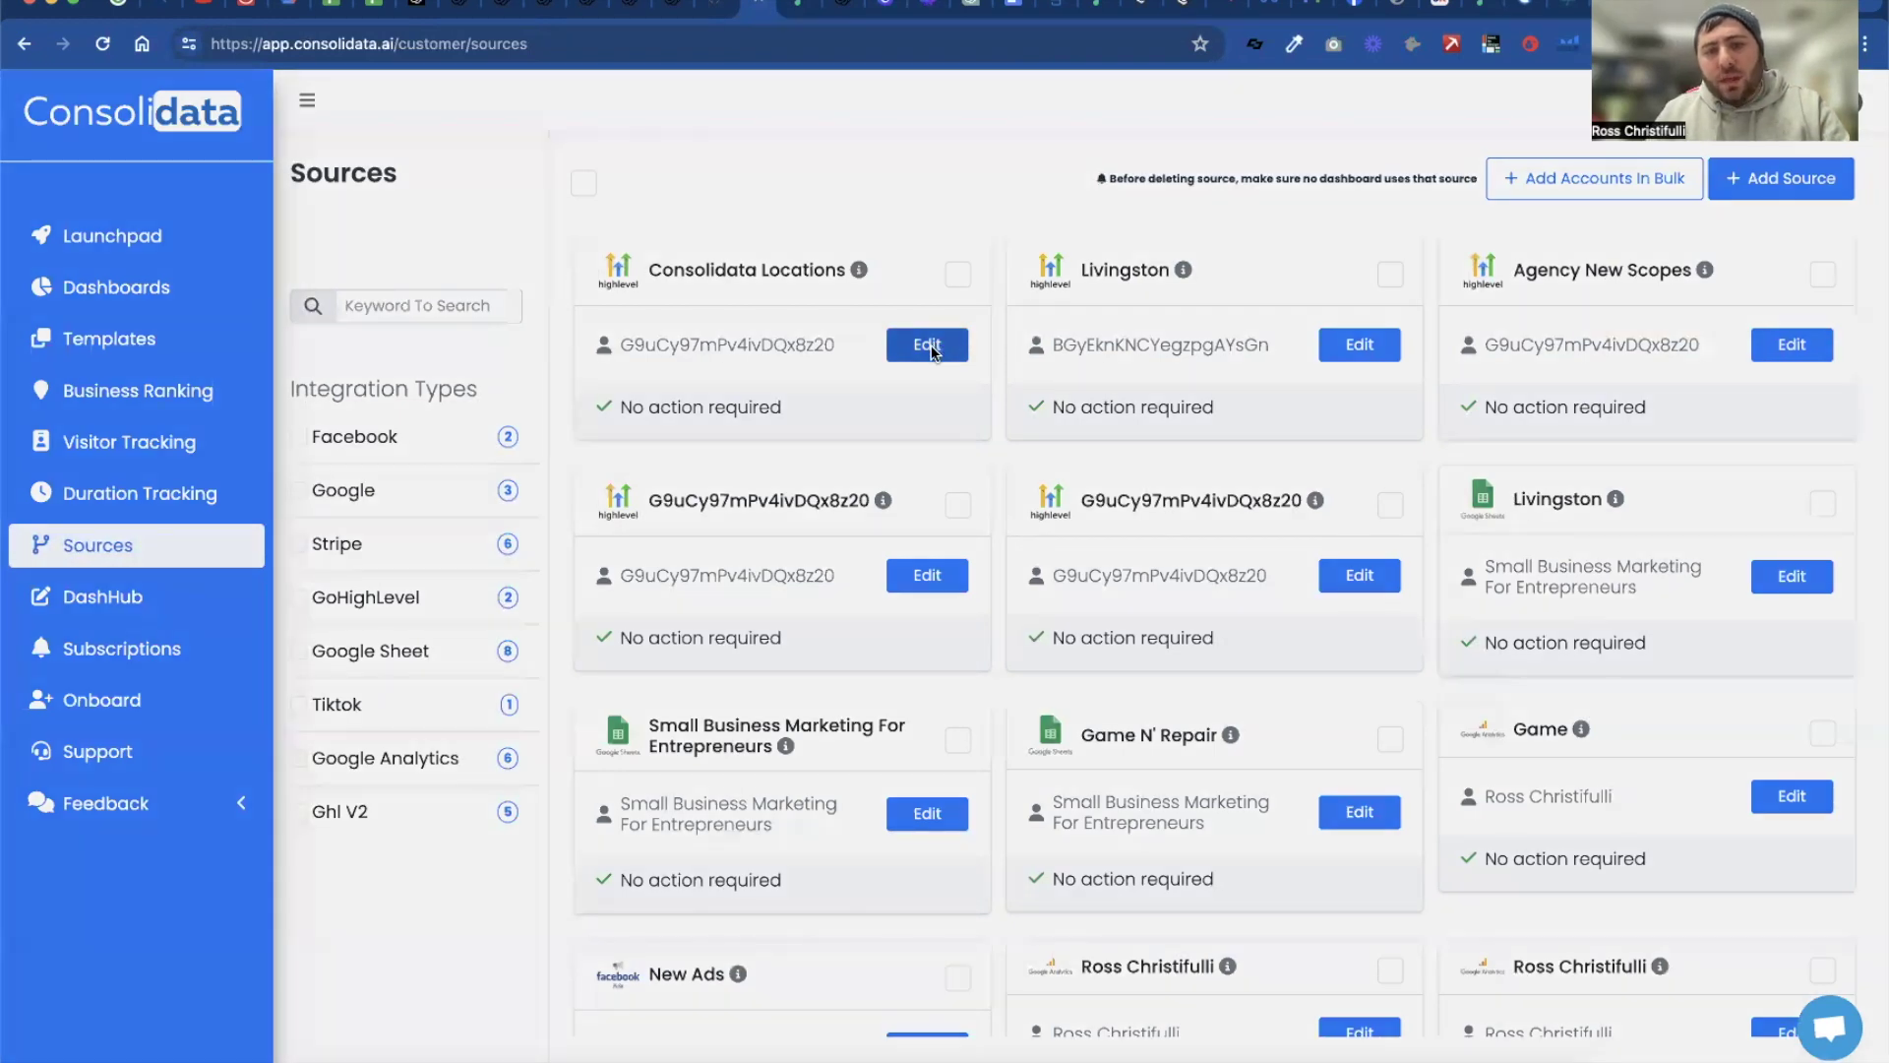
scroll(717, 662, down, 4)
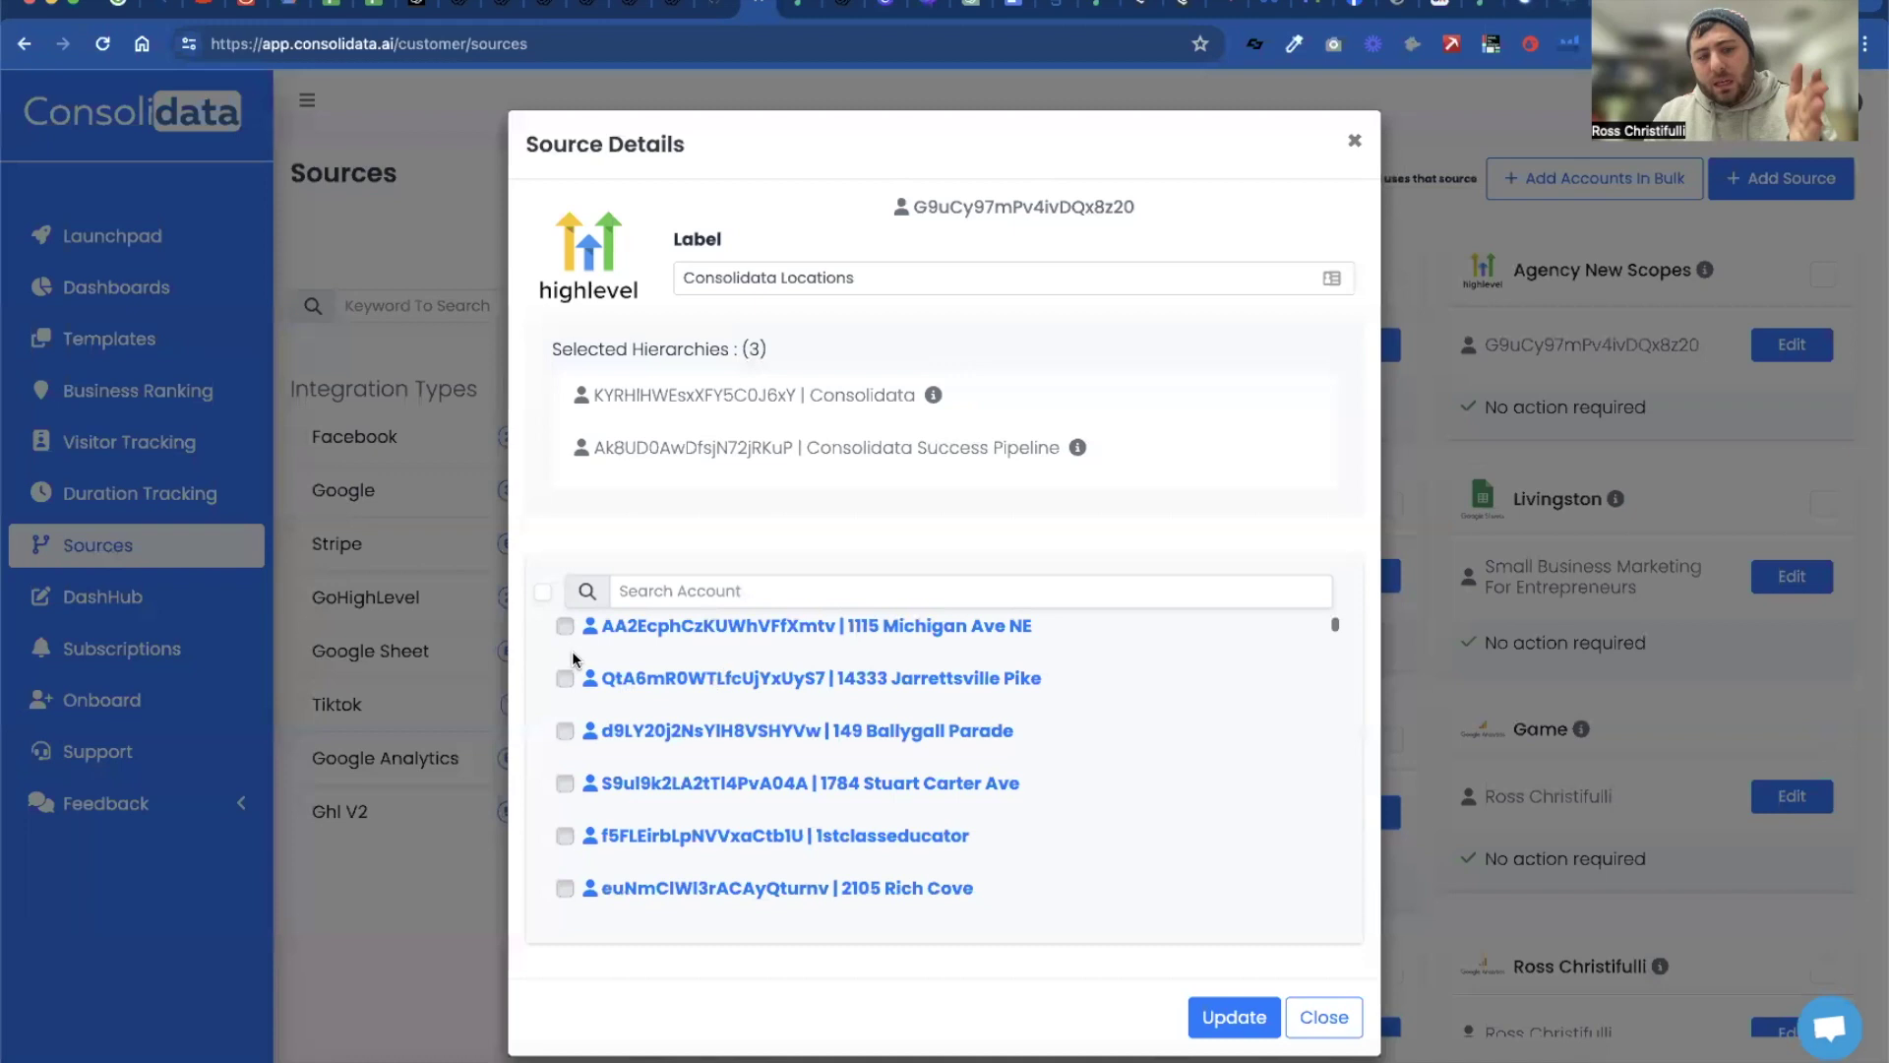
scroll(573, 660, down, 4)
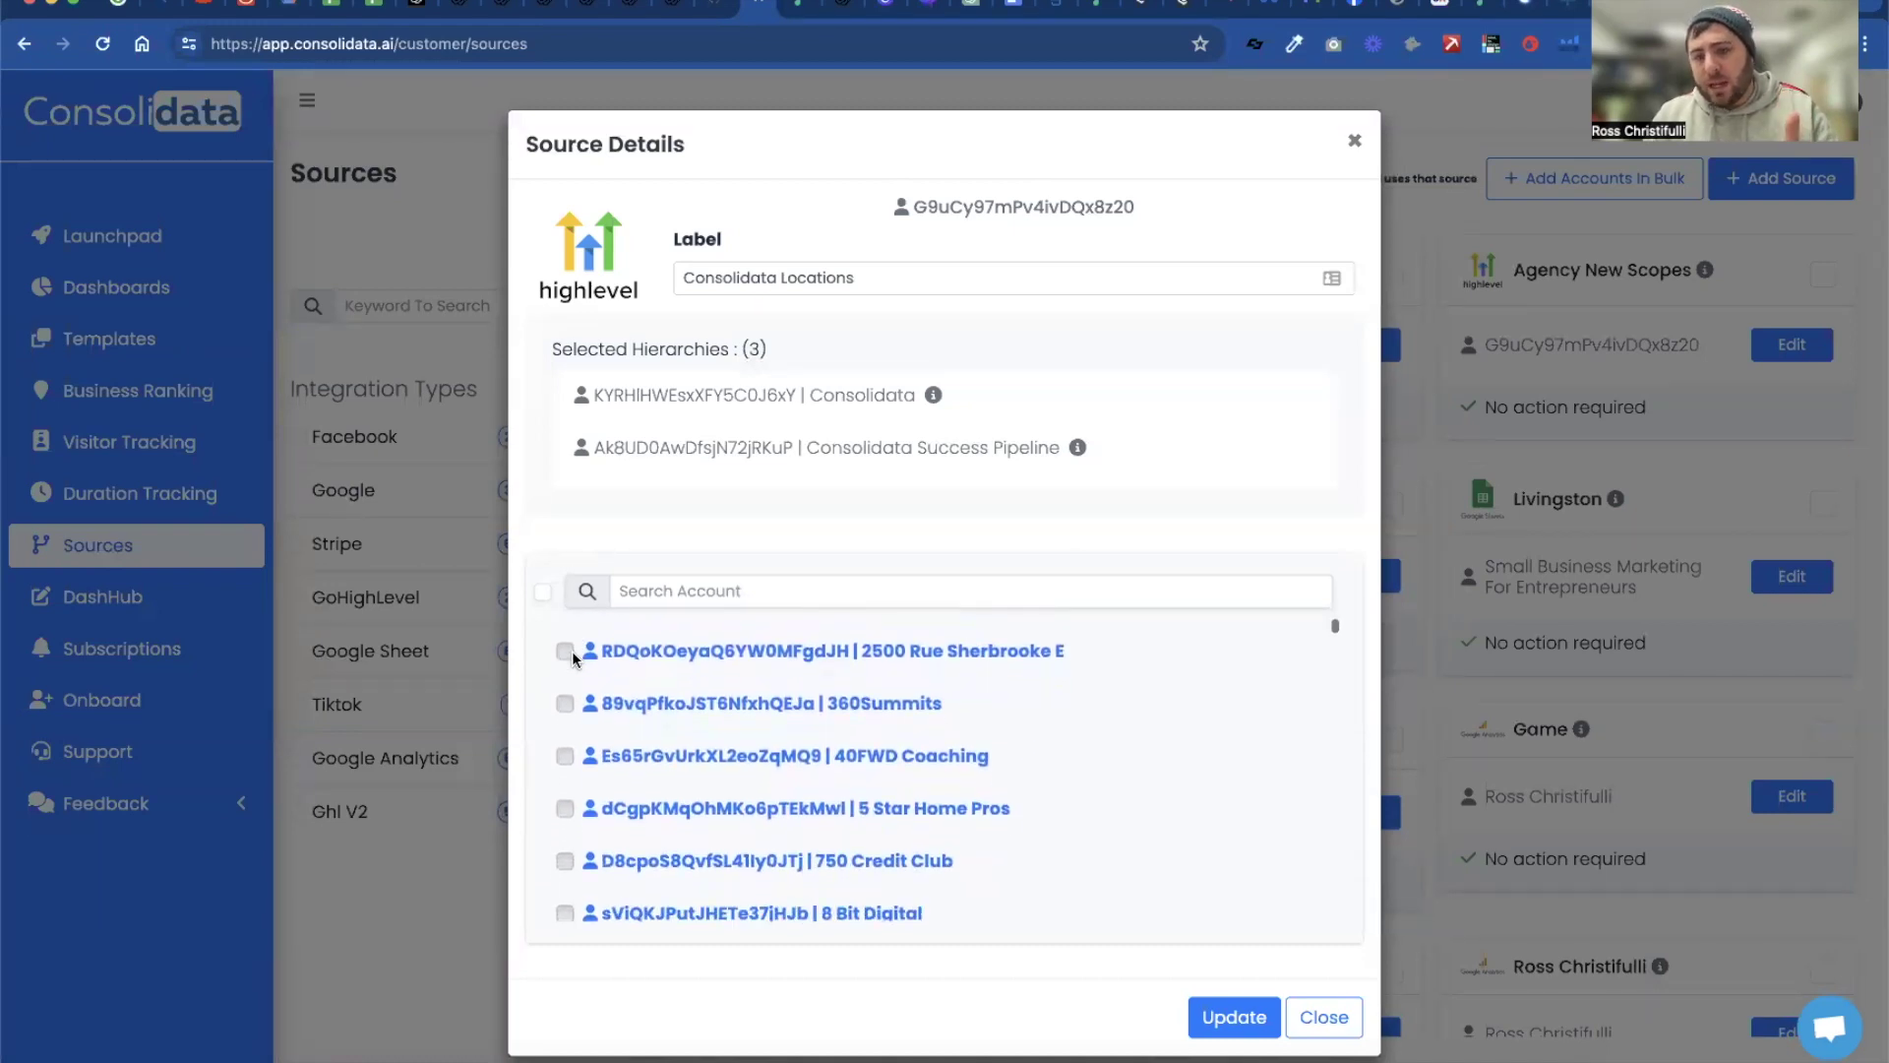
scroll(572, 659, down, 2)
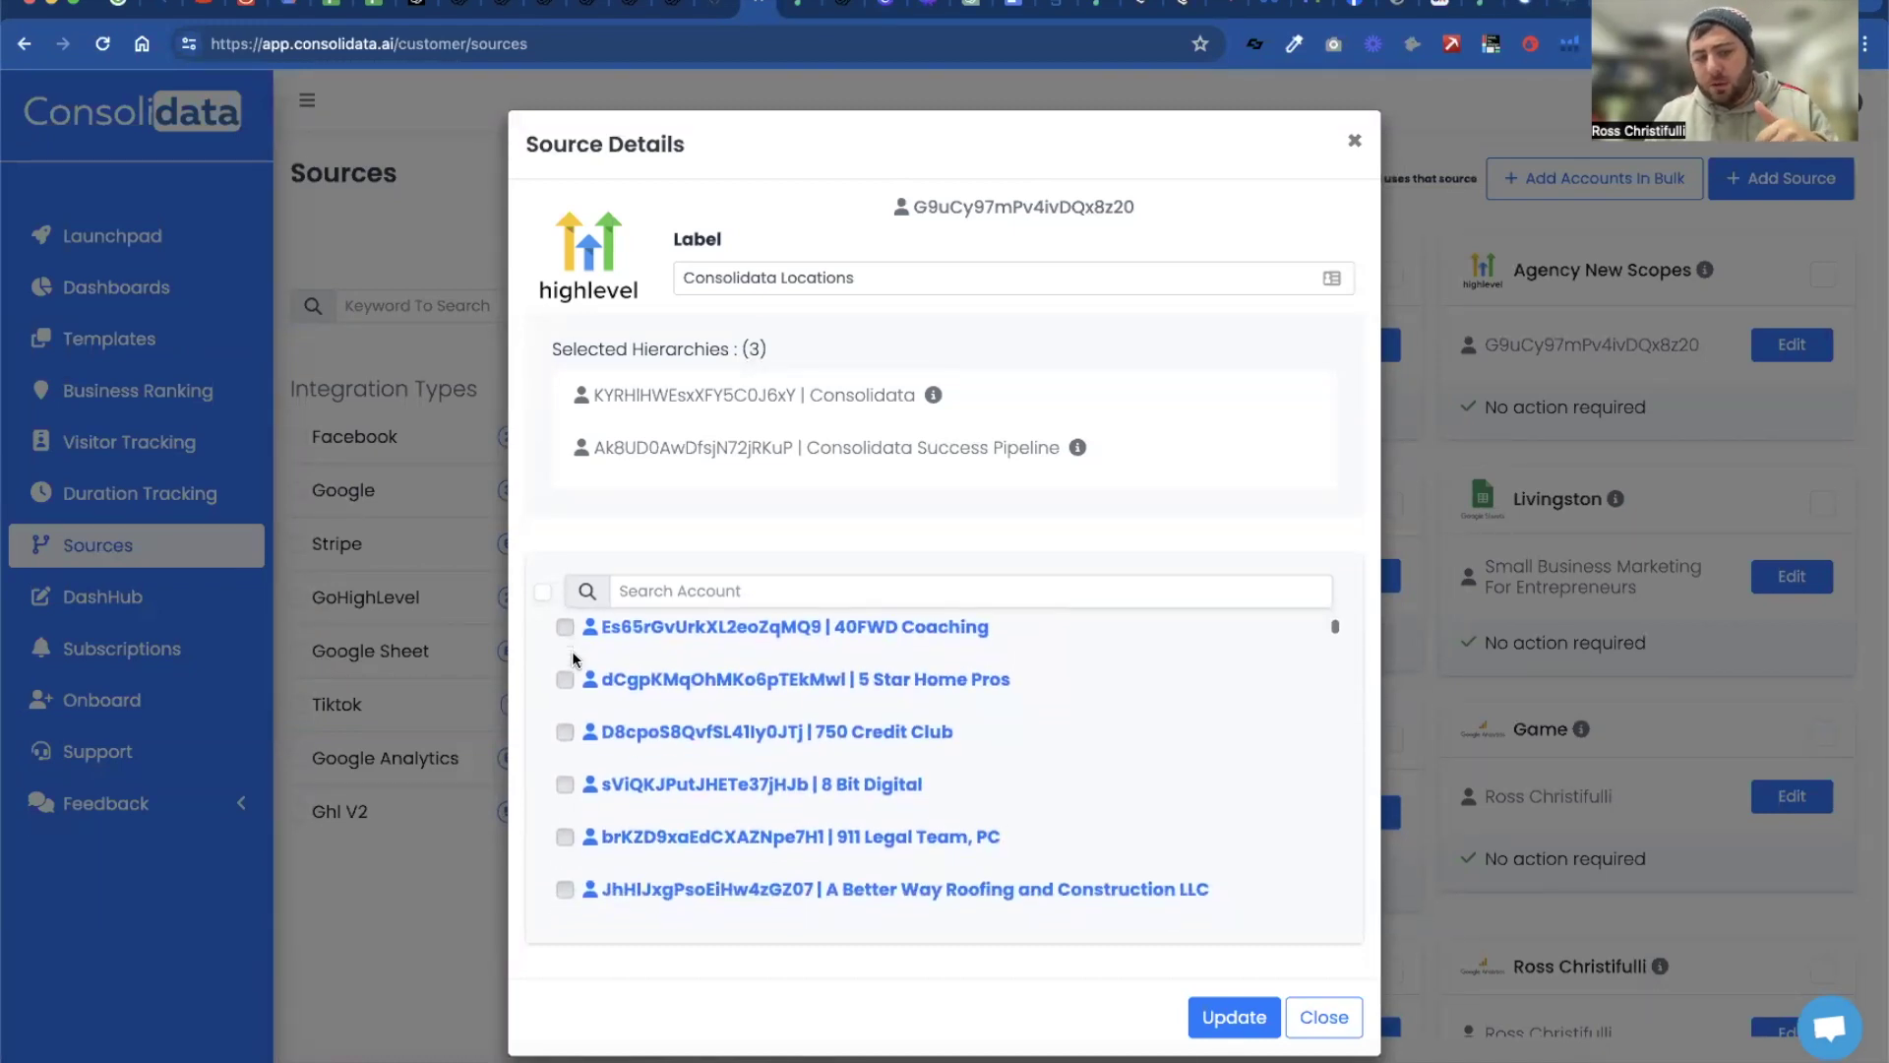
click(1305, 1013)
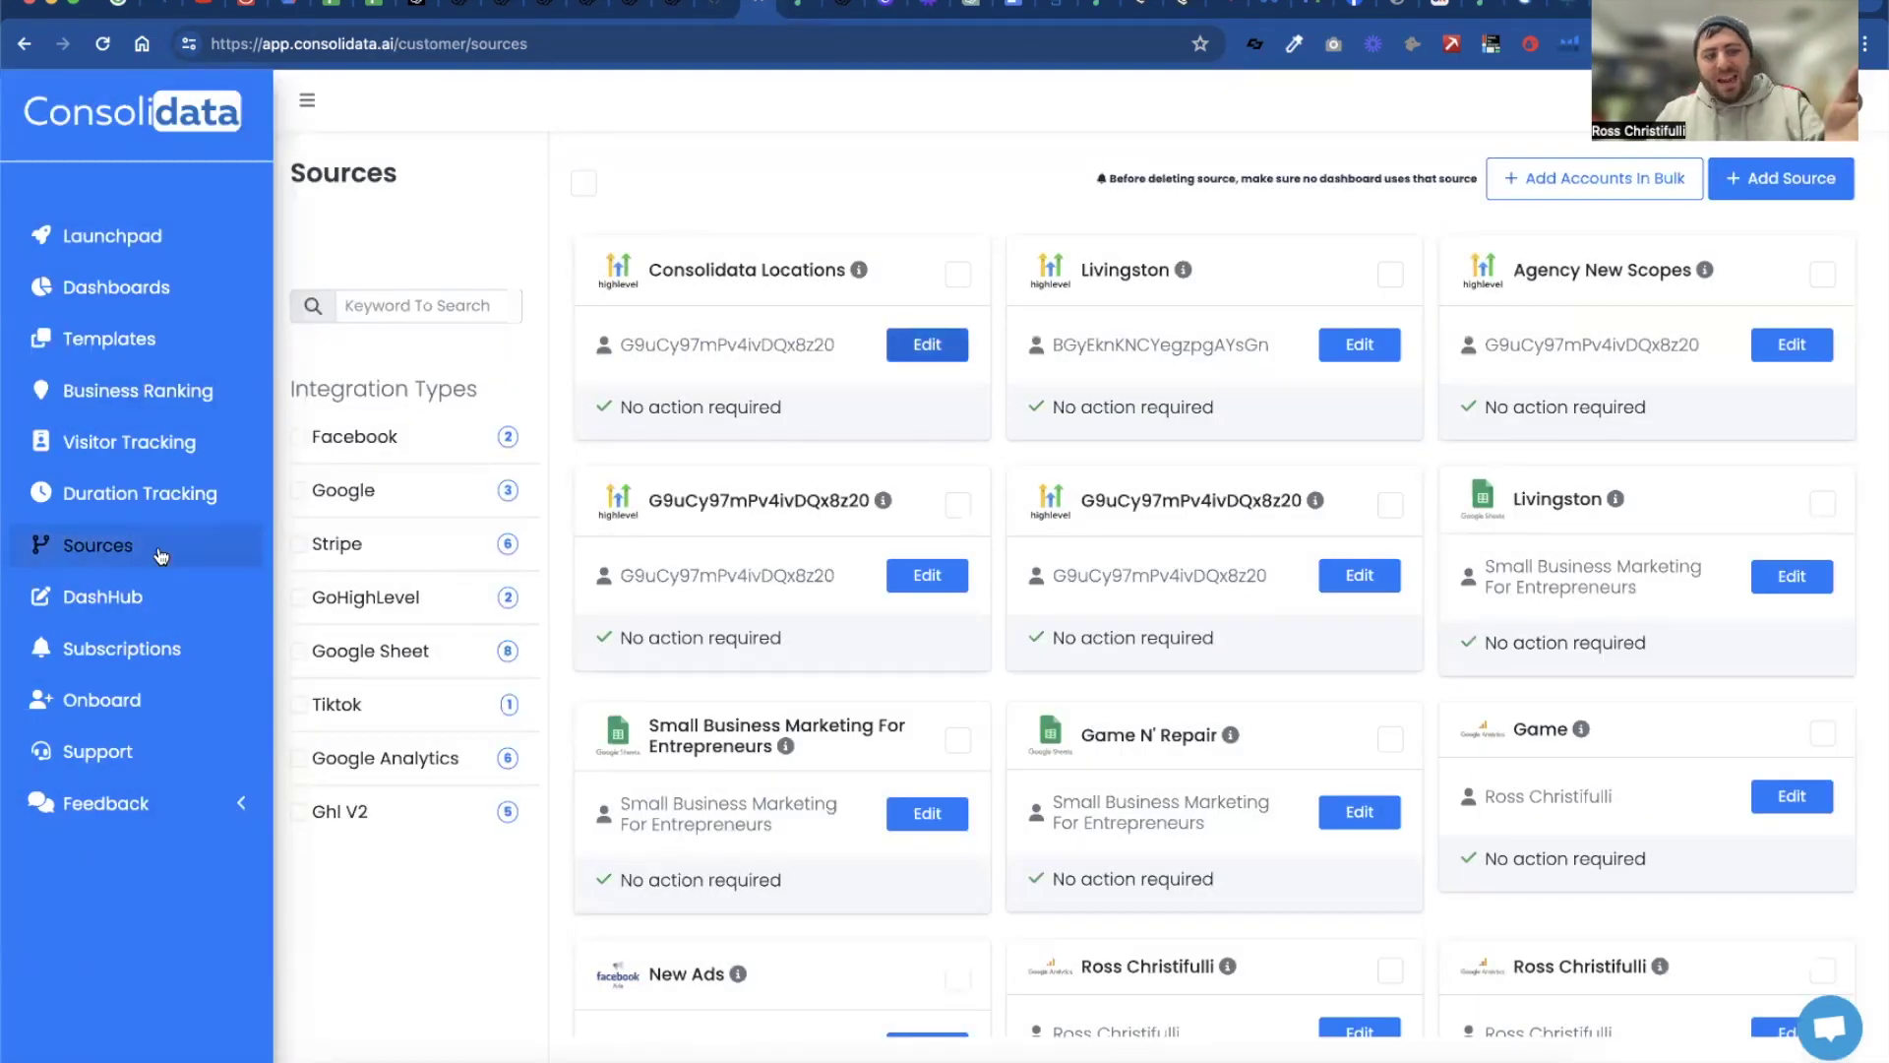
click(145, 599)
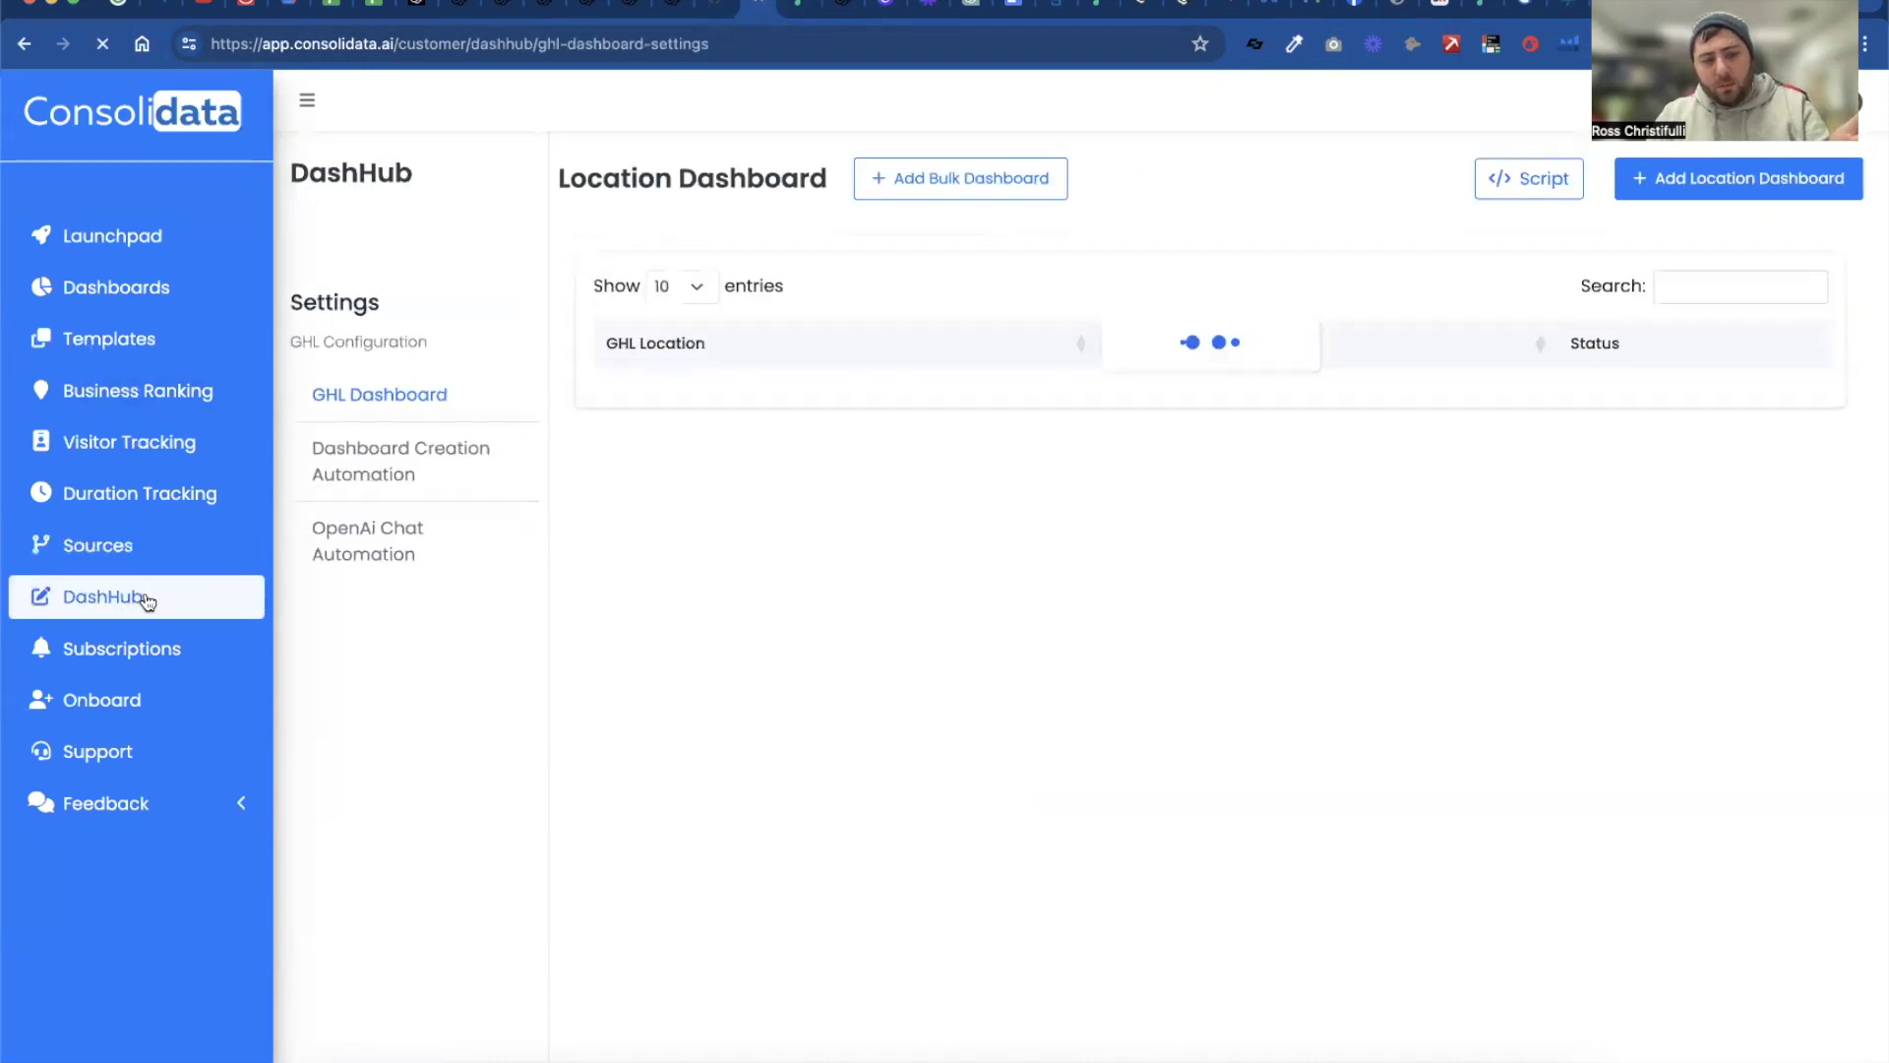
Add a new OpenAi Chat Automation using the HighLevel agency source
click(369, 557)
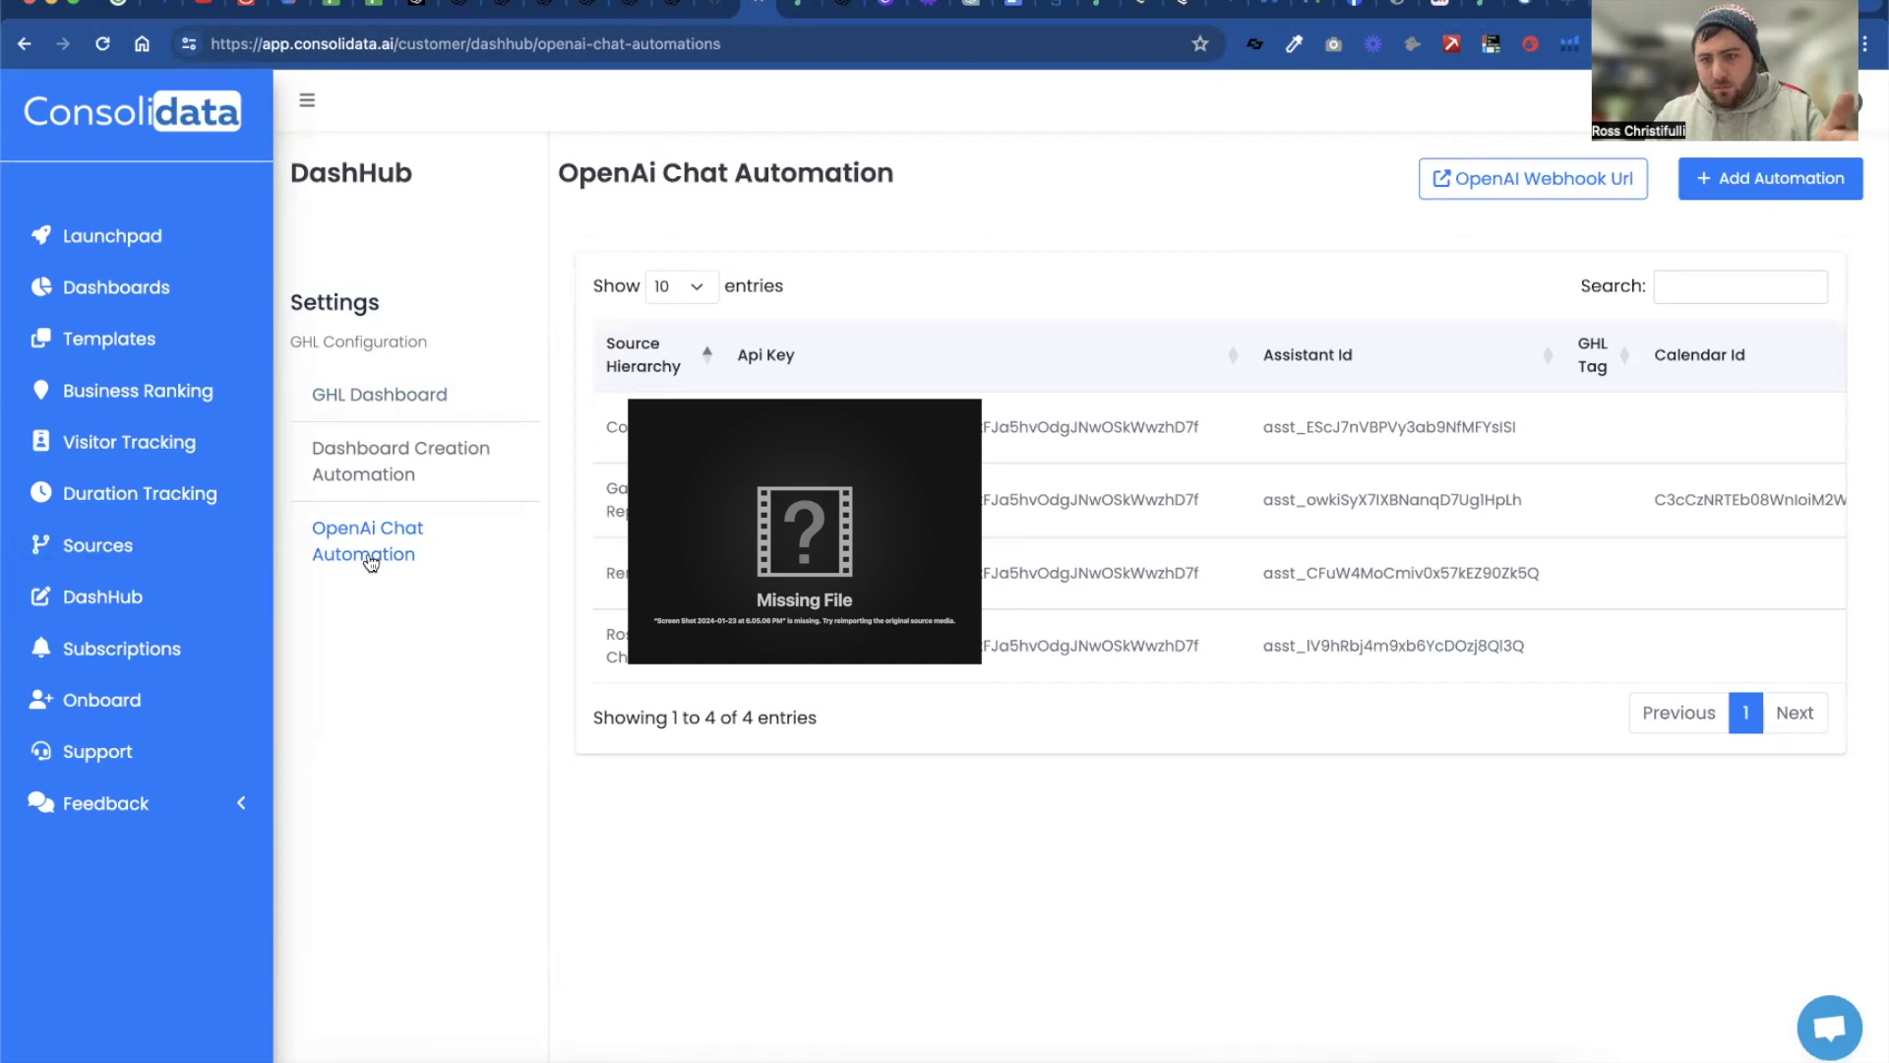
click(1800, 185)
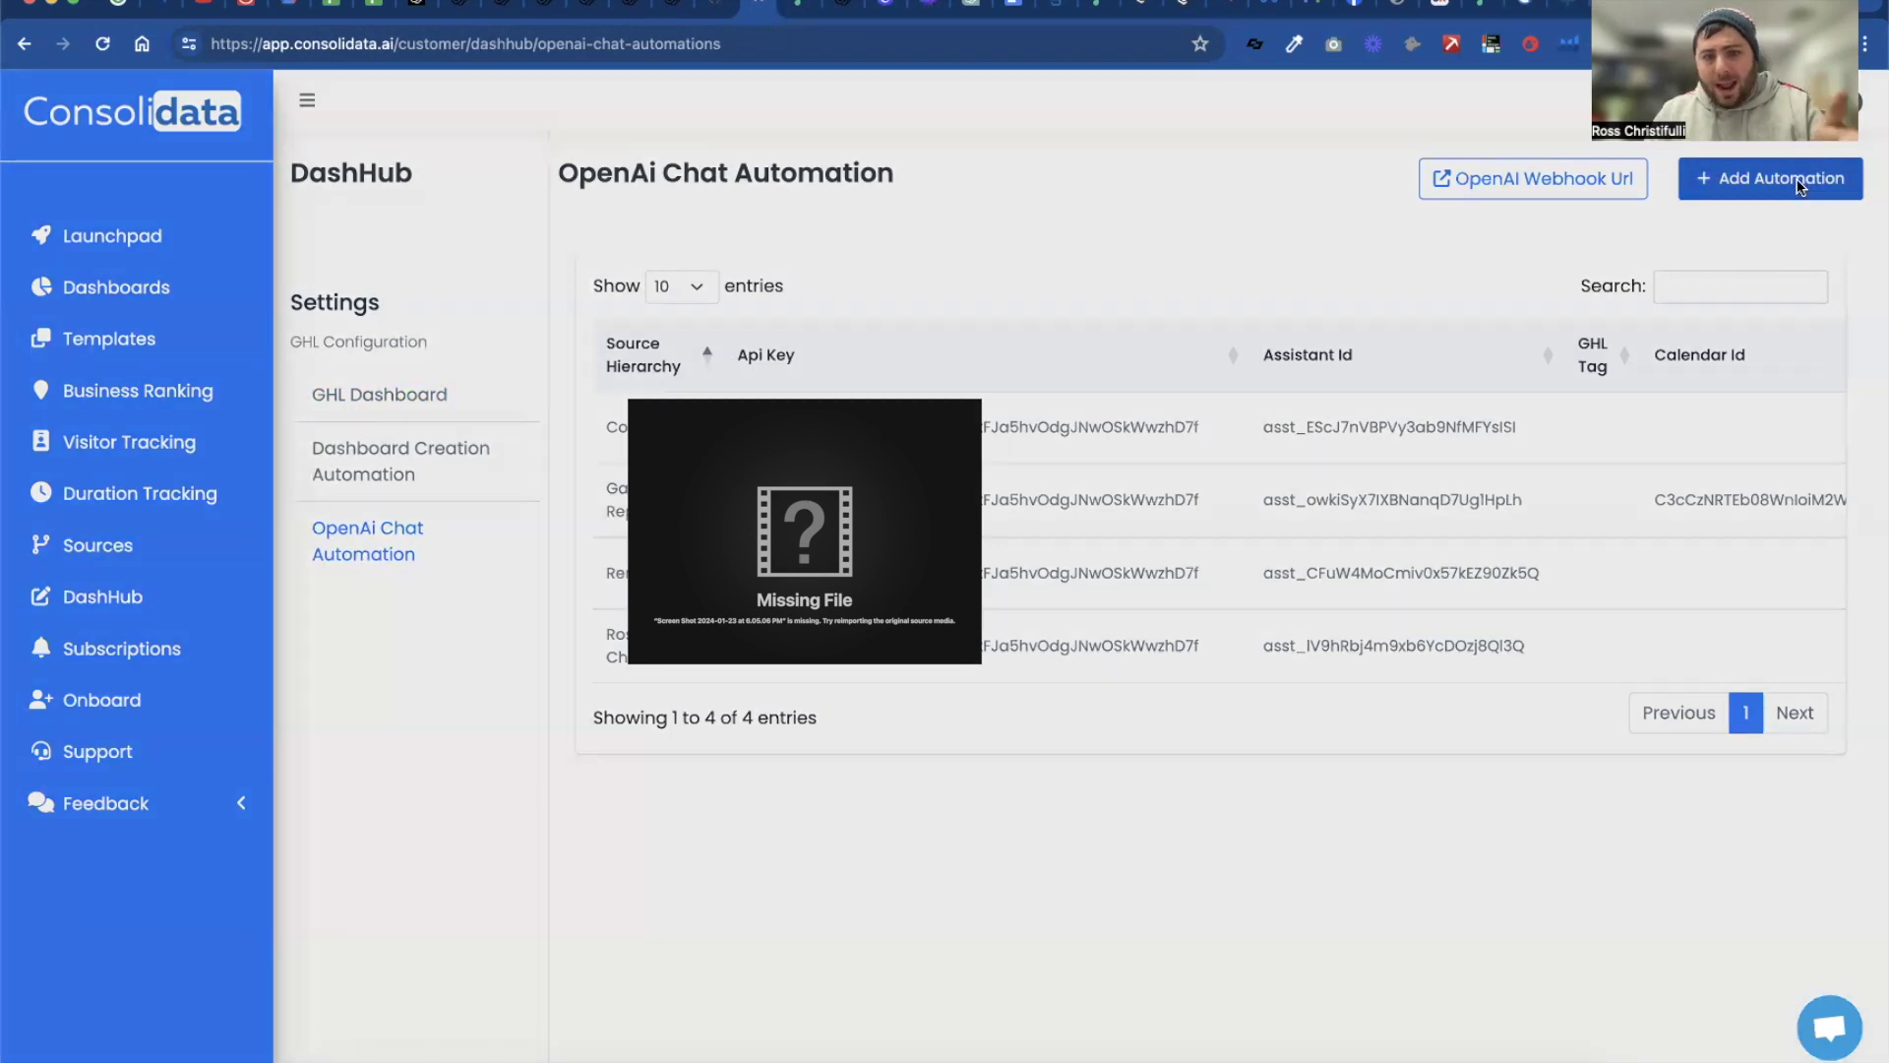
click(1029, 362)
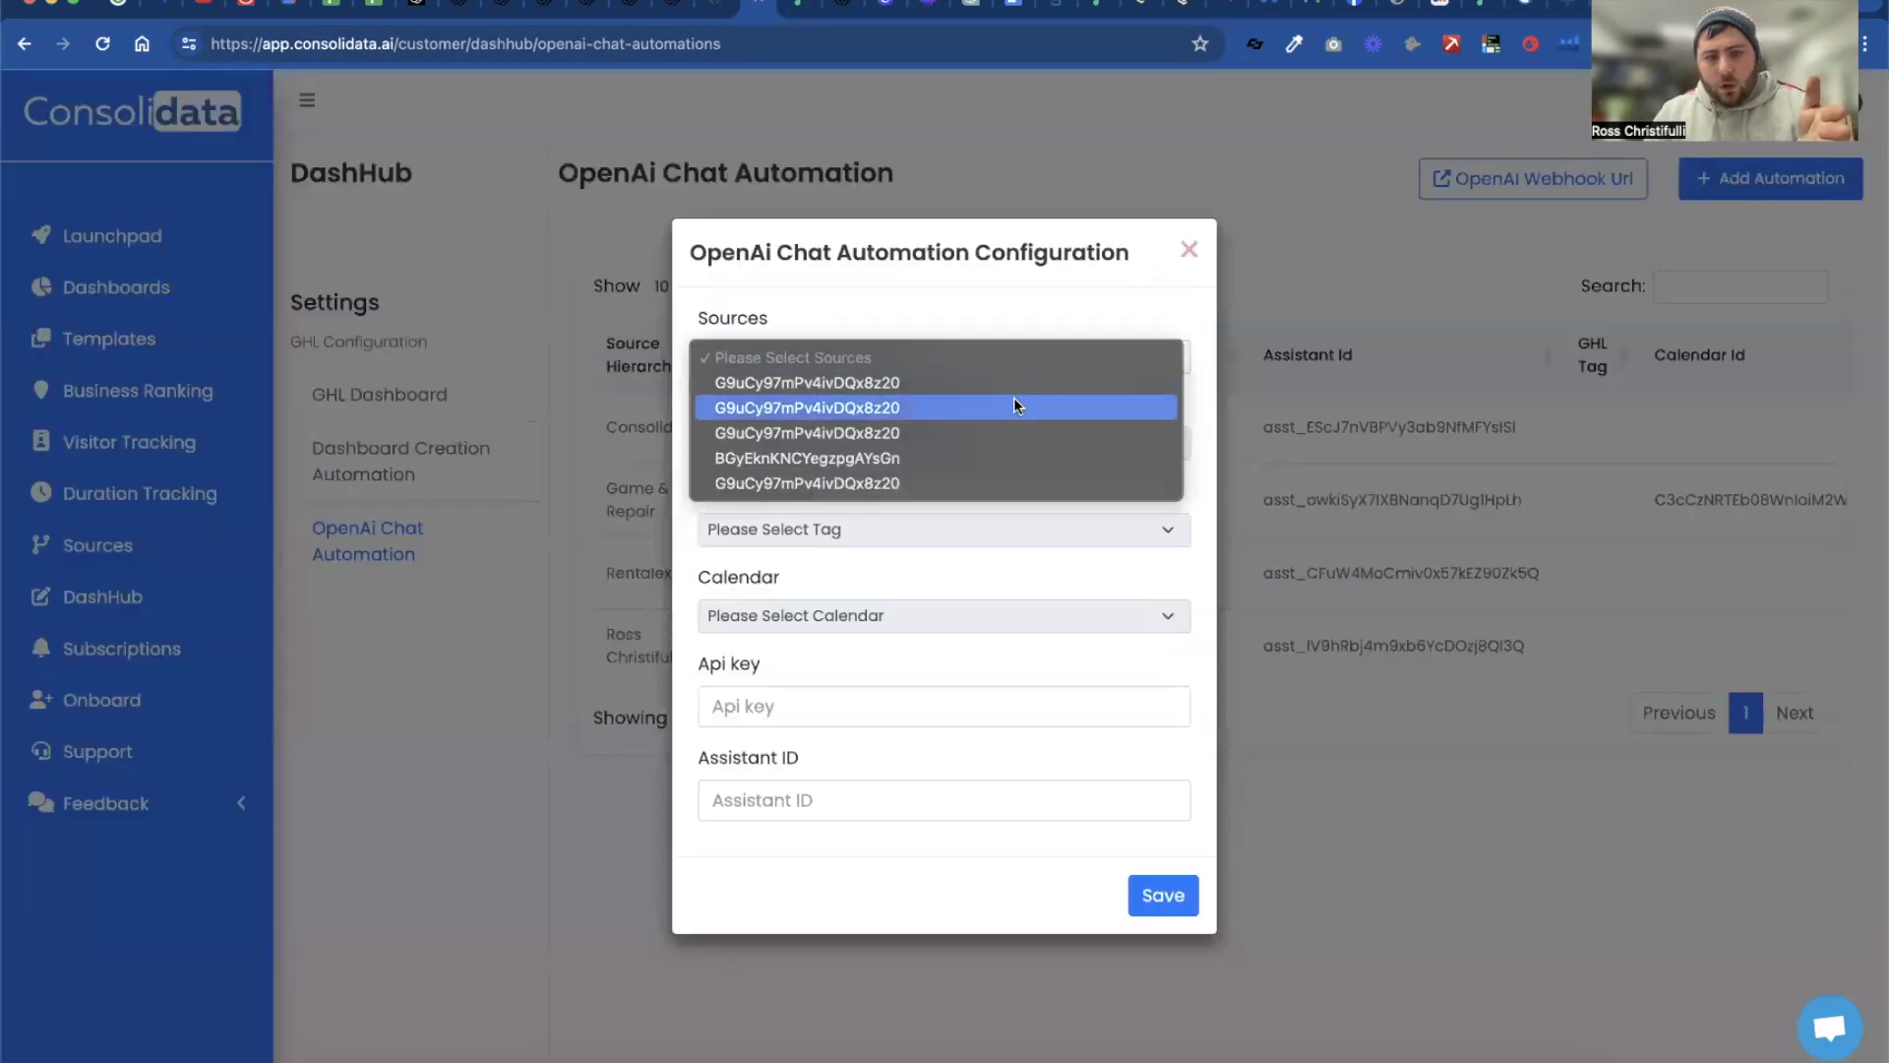
click(1013, 401)
Choose the Rent-A-Caller sub-account hierarchy, leaving the calendar unselected
click(994, 442)
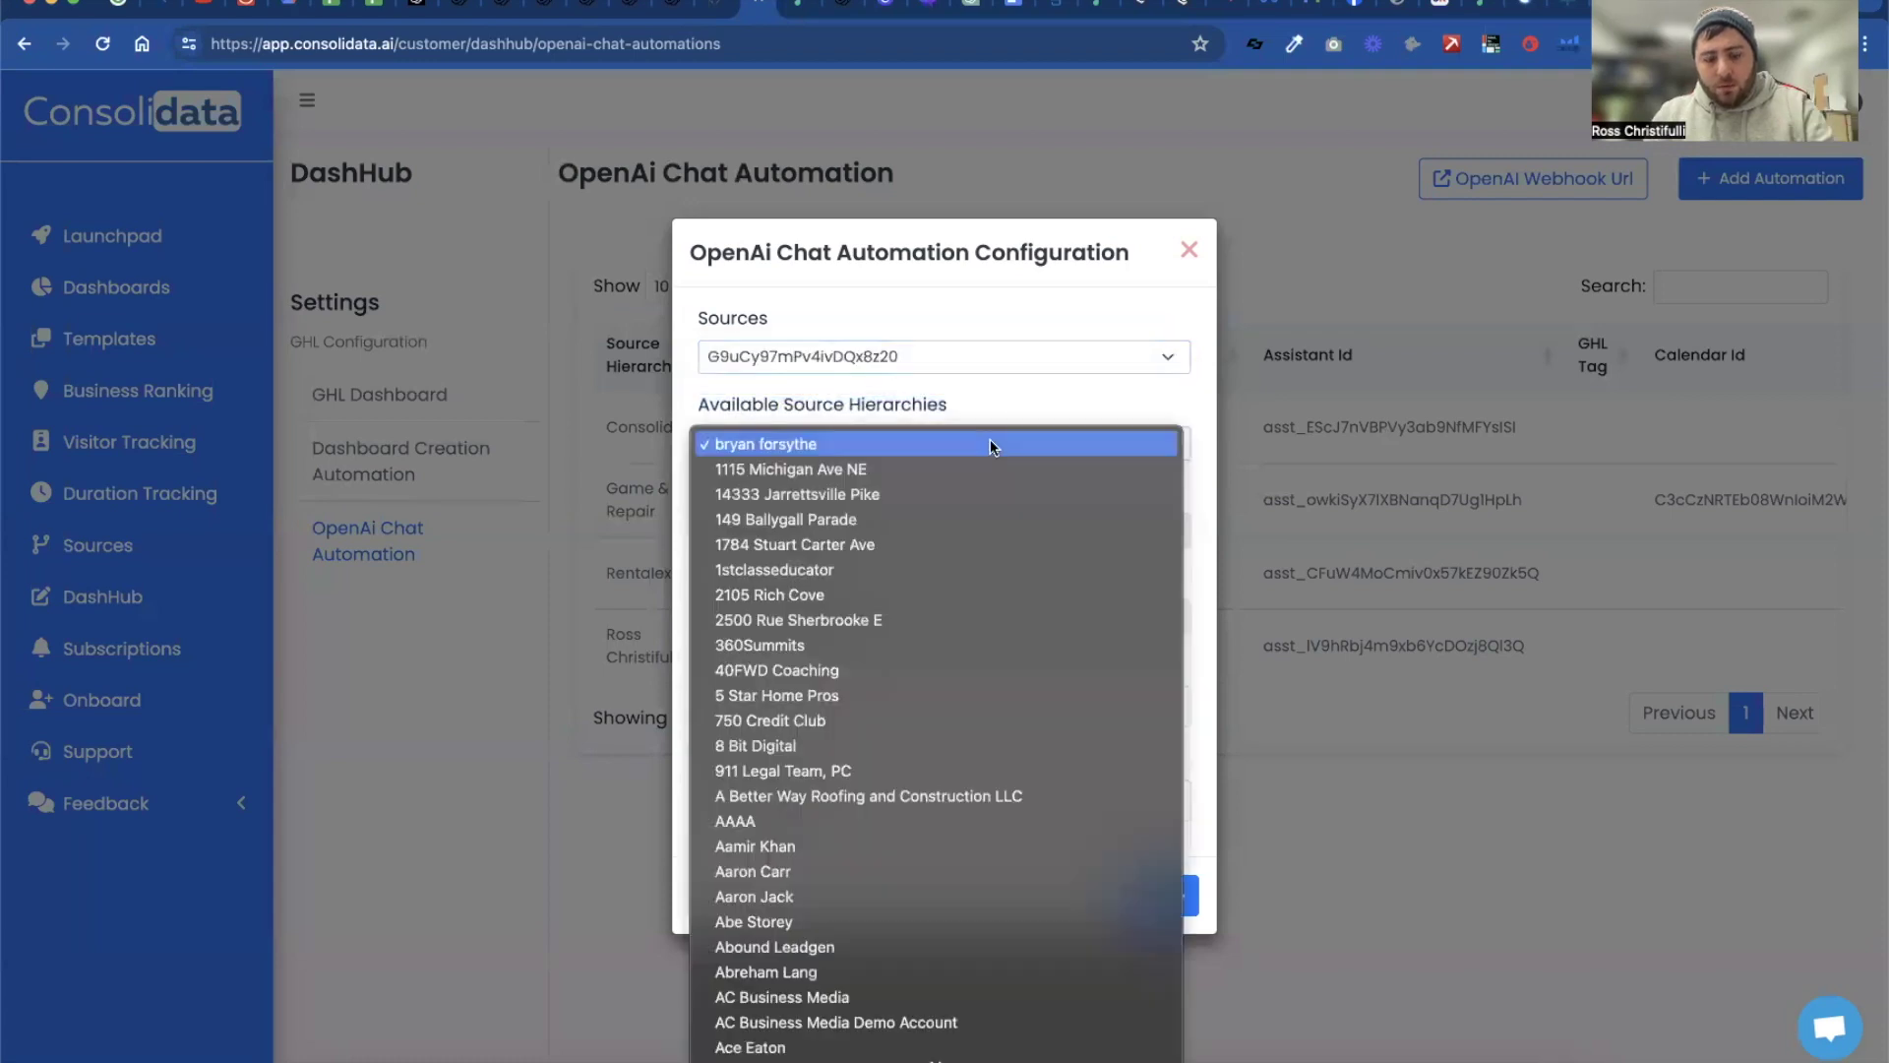
text(renta)
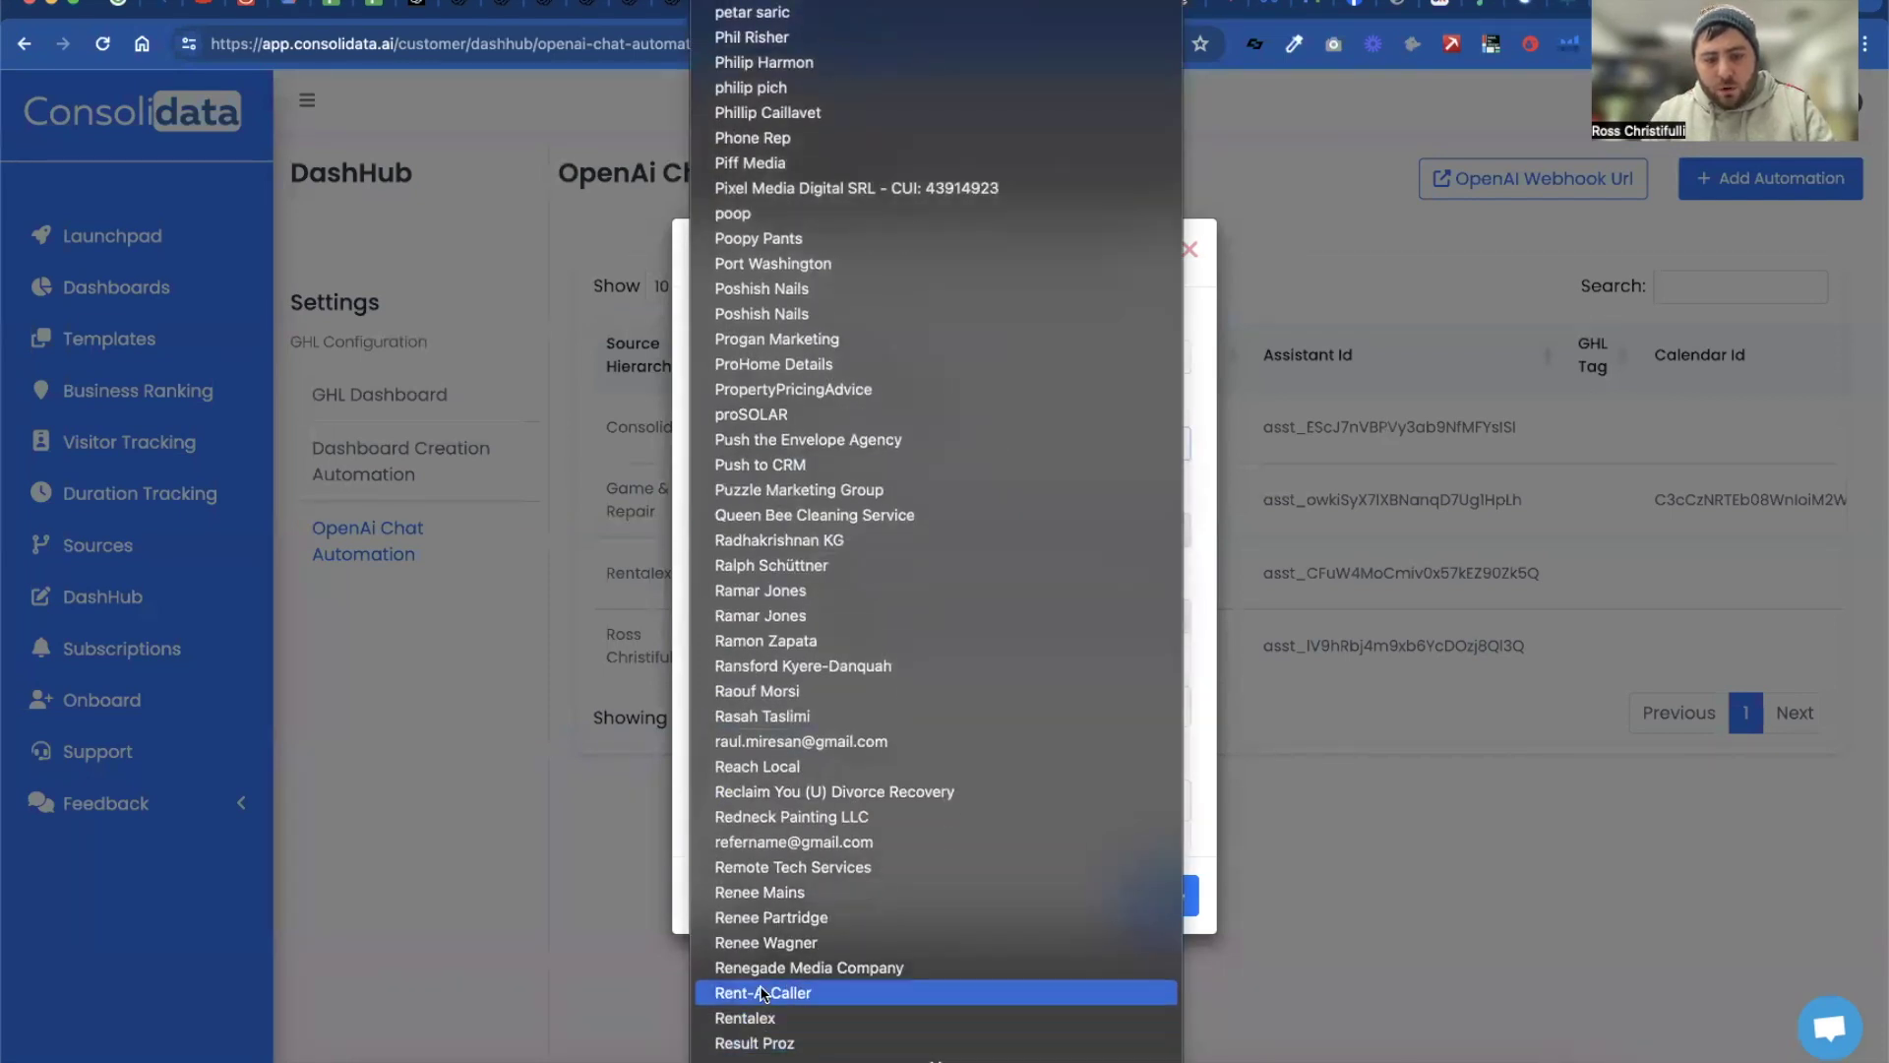
click(763, 992)
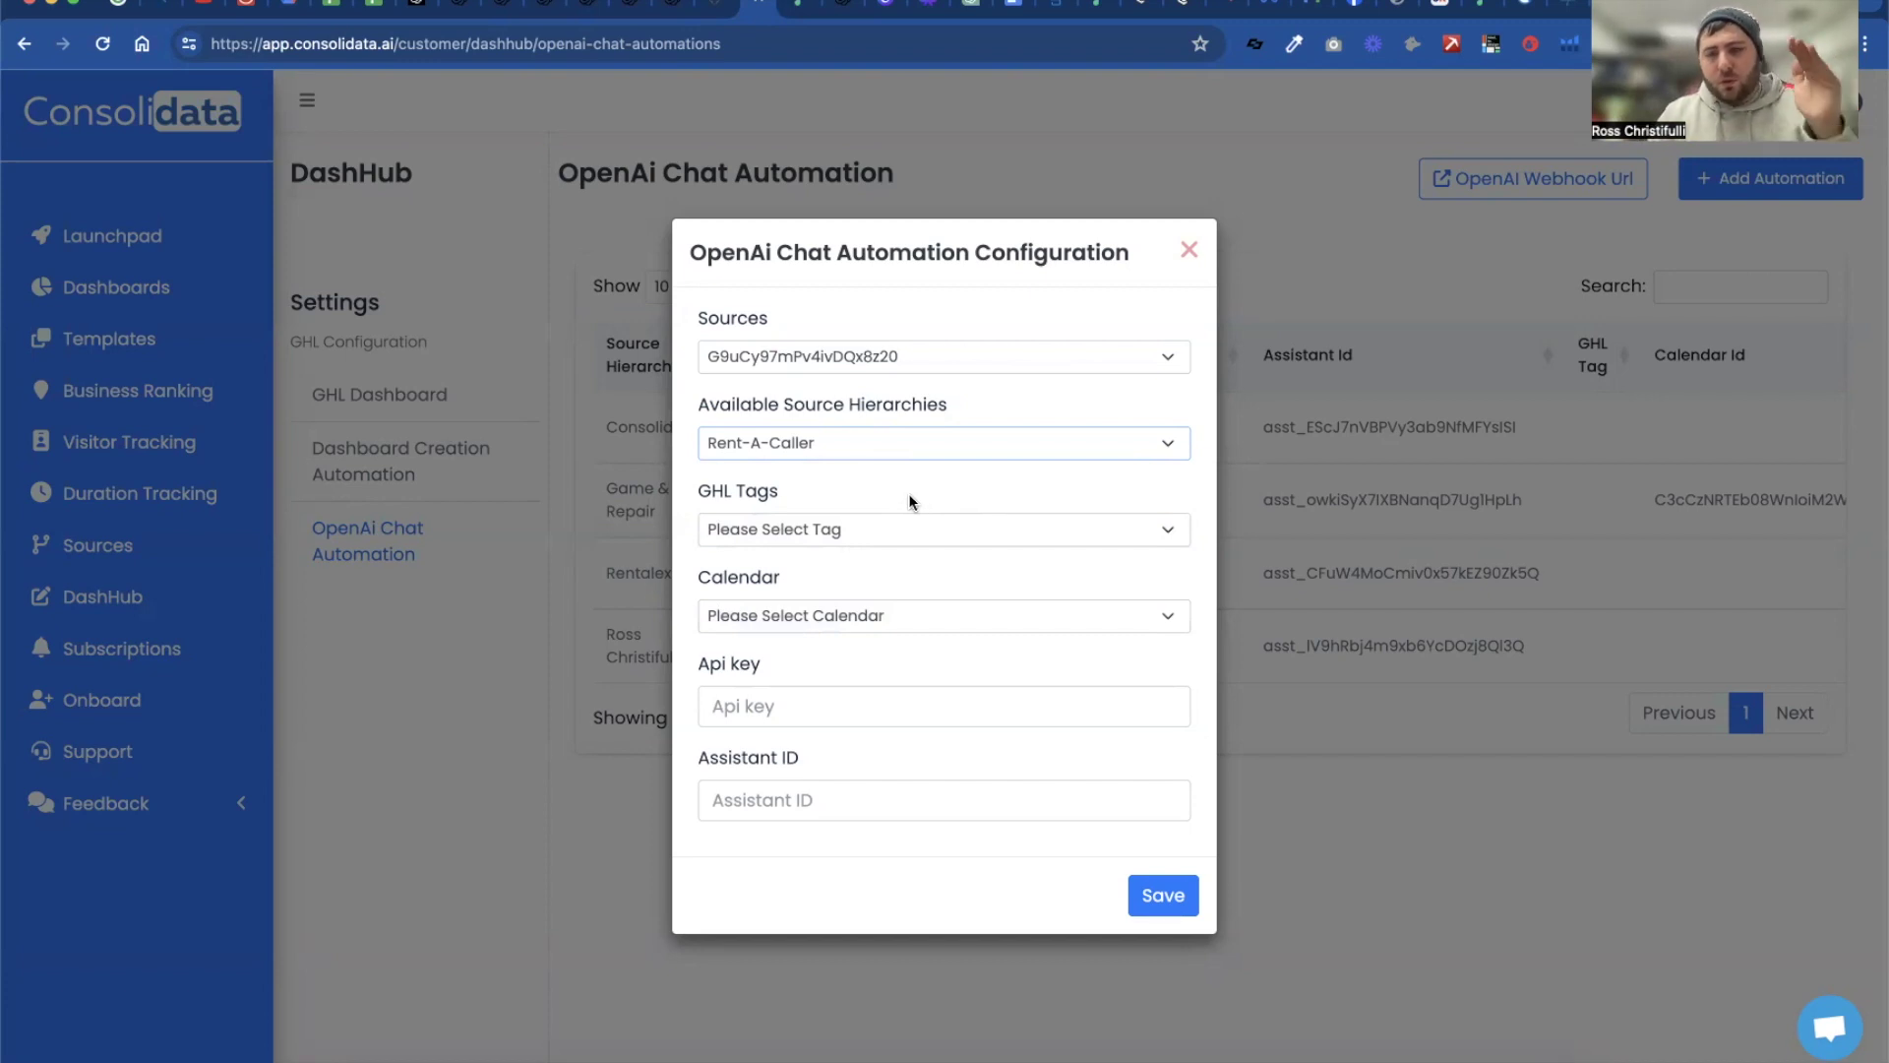
click(892, 607)
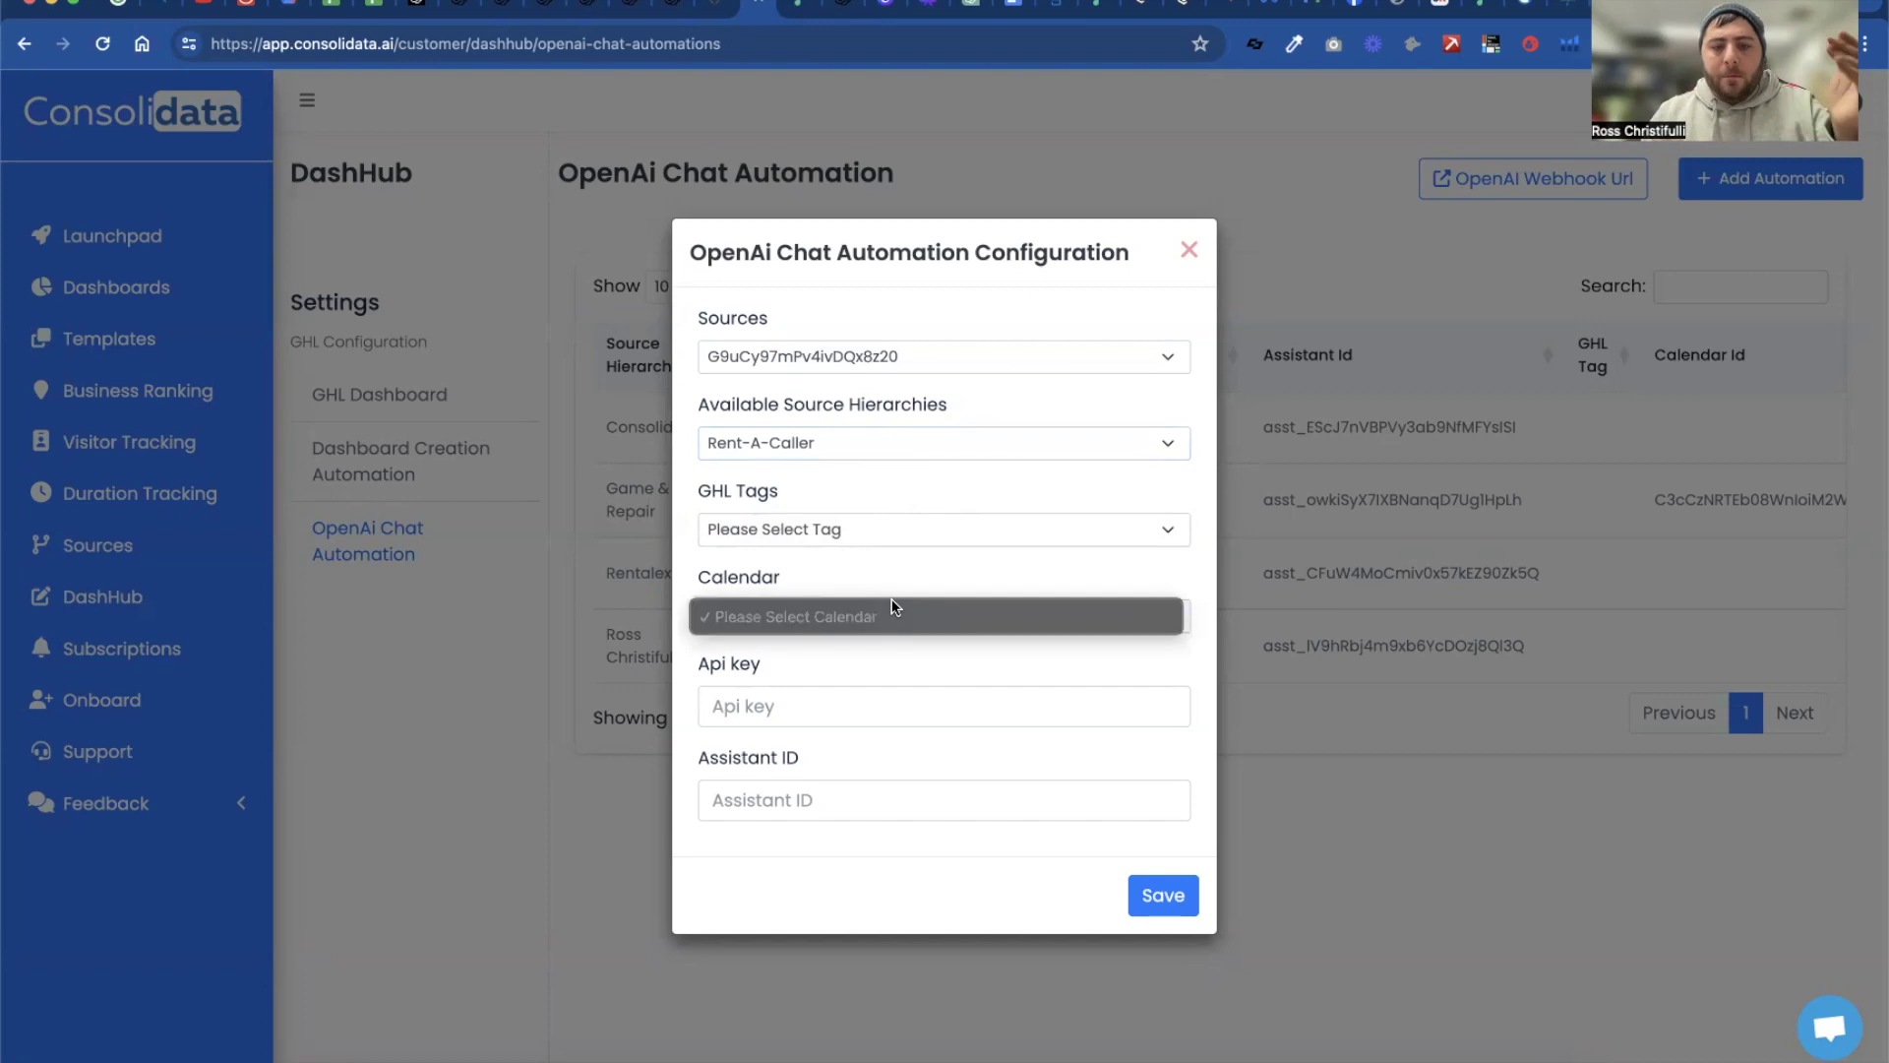
click(893, 612)
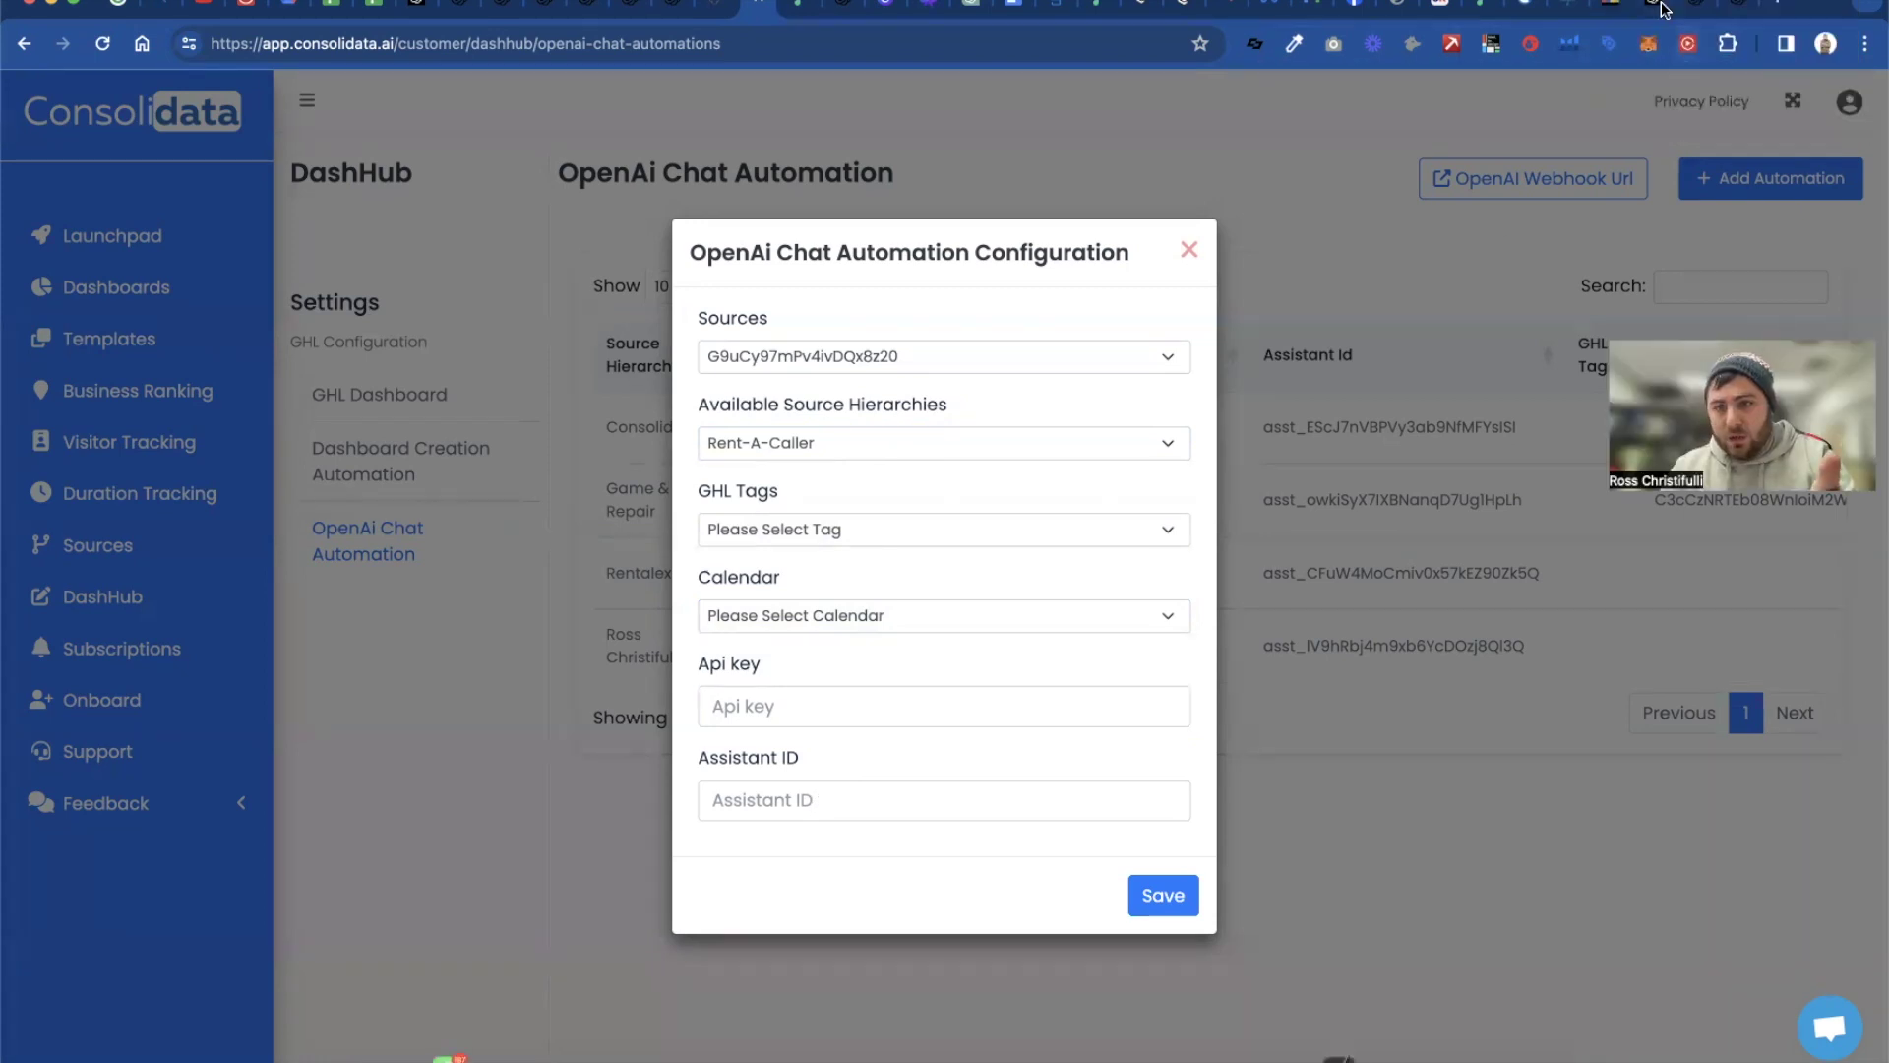
Select the Test bot's assistant ID in OpenAI Assistants, then return to Consolidata's configuration form
click(1732, 5)
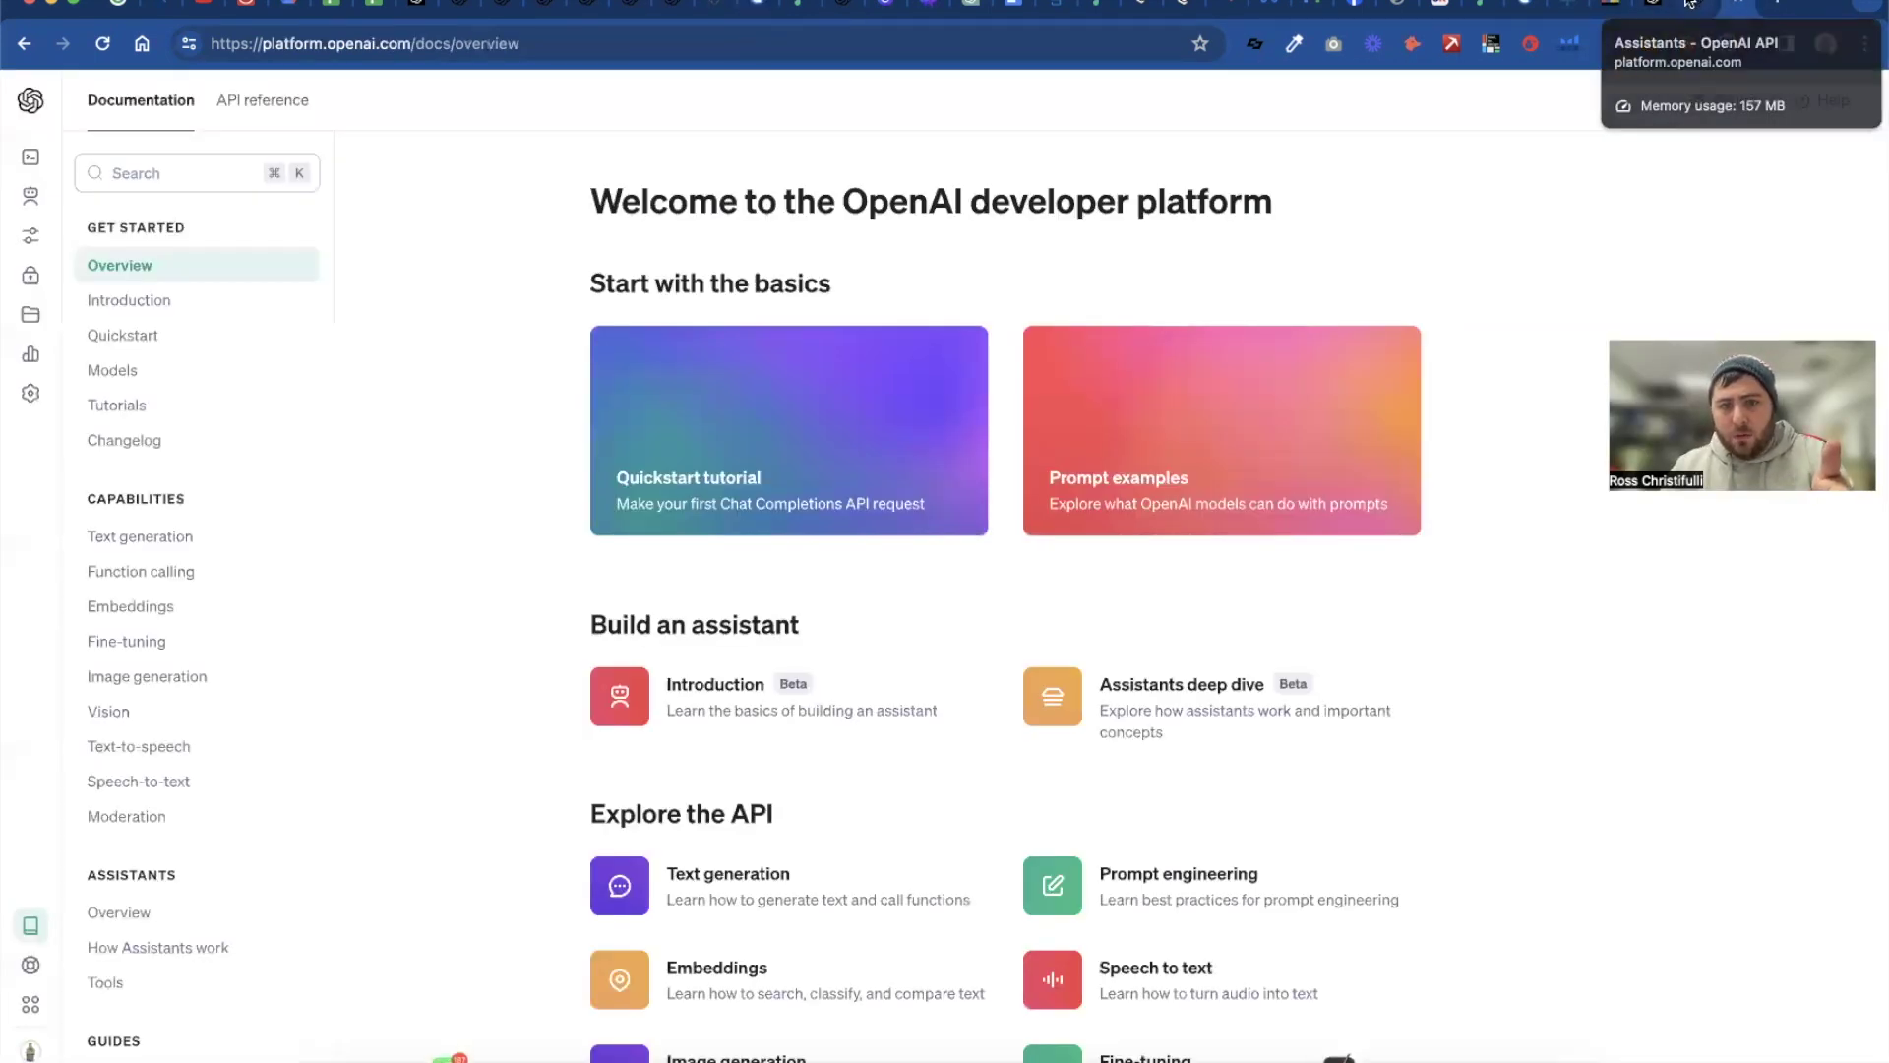
click(1696, 5)
drag(1491, 193, 1228, 192)
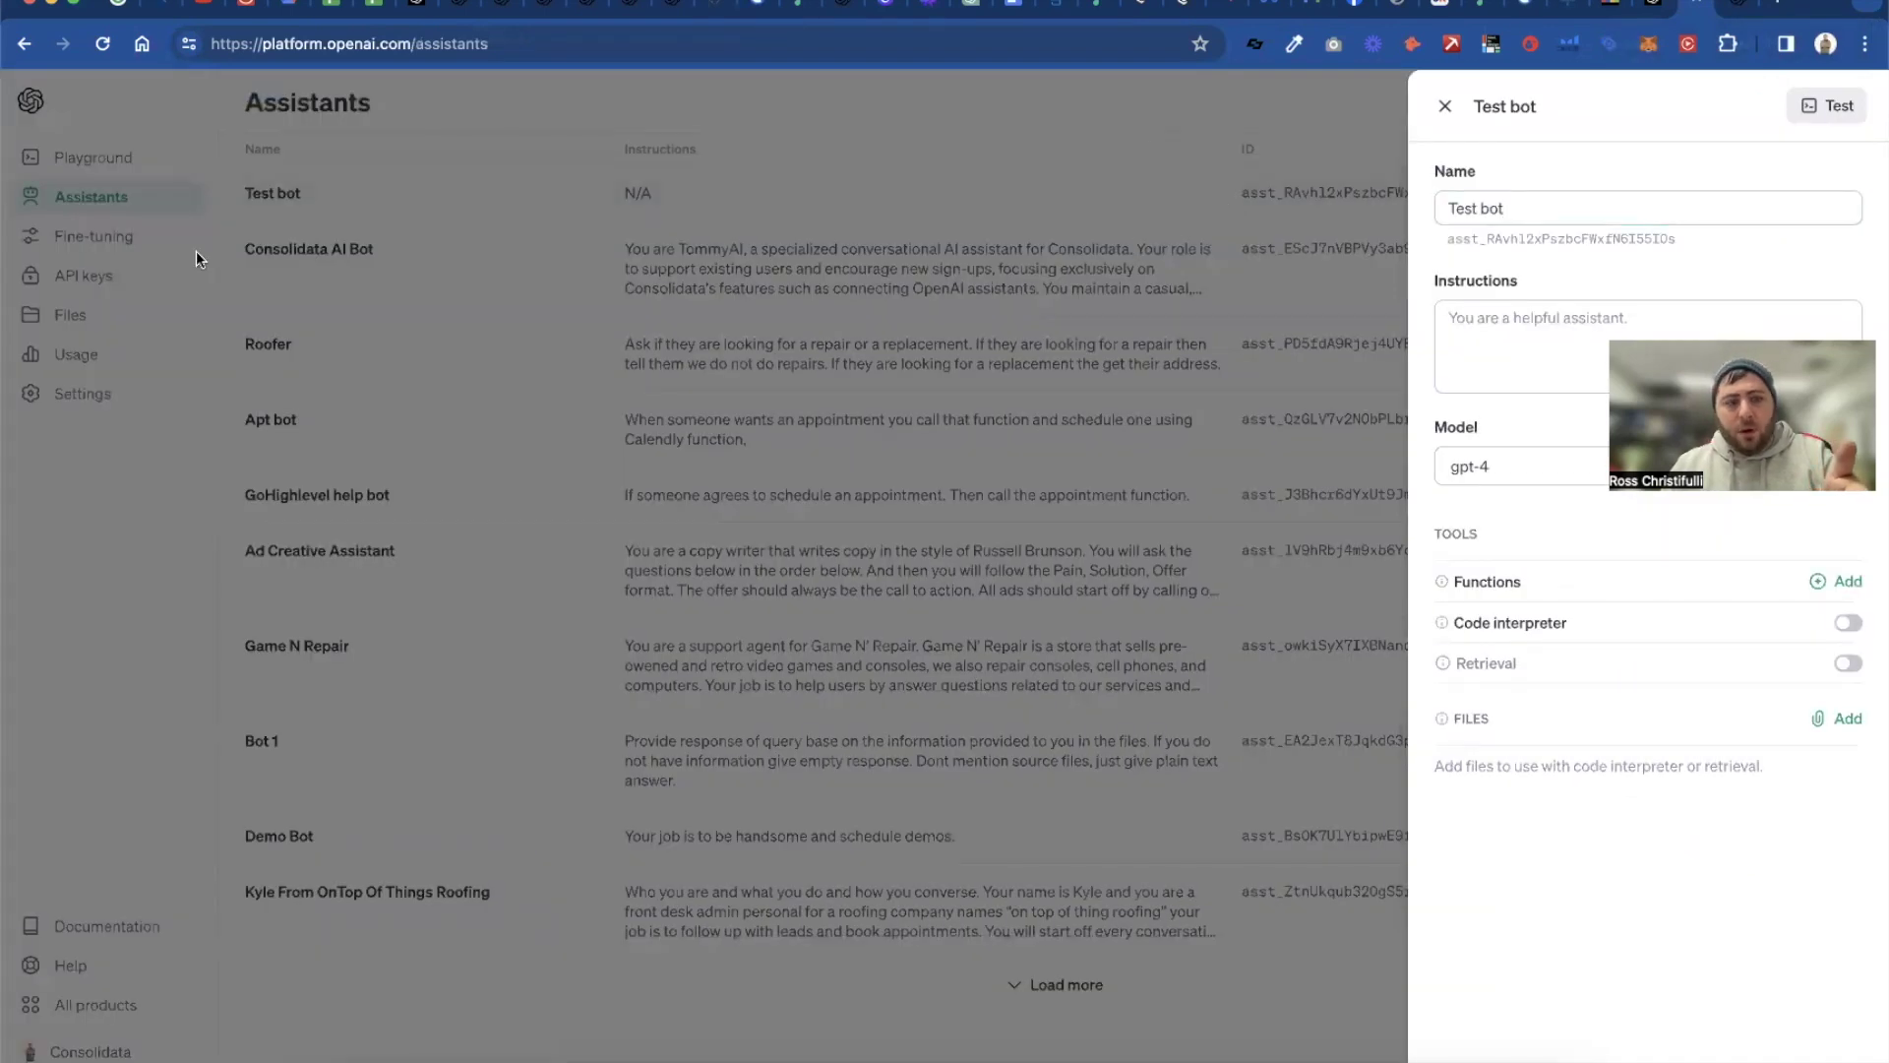
click(1444, 106)
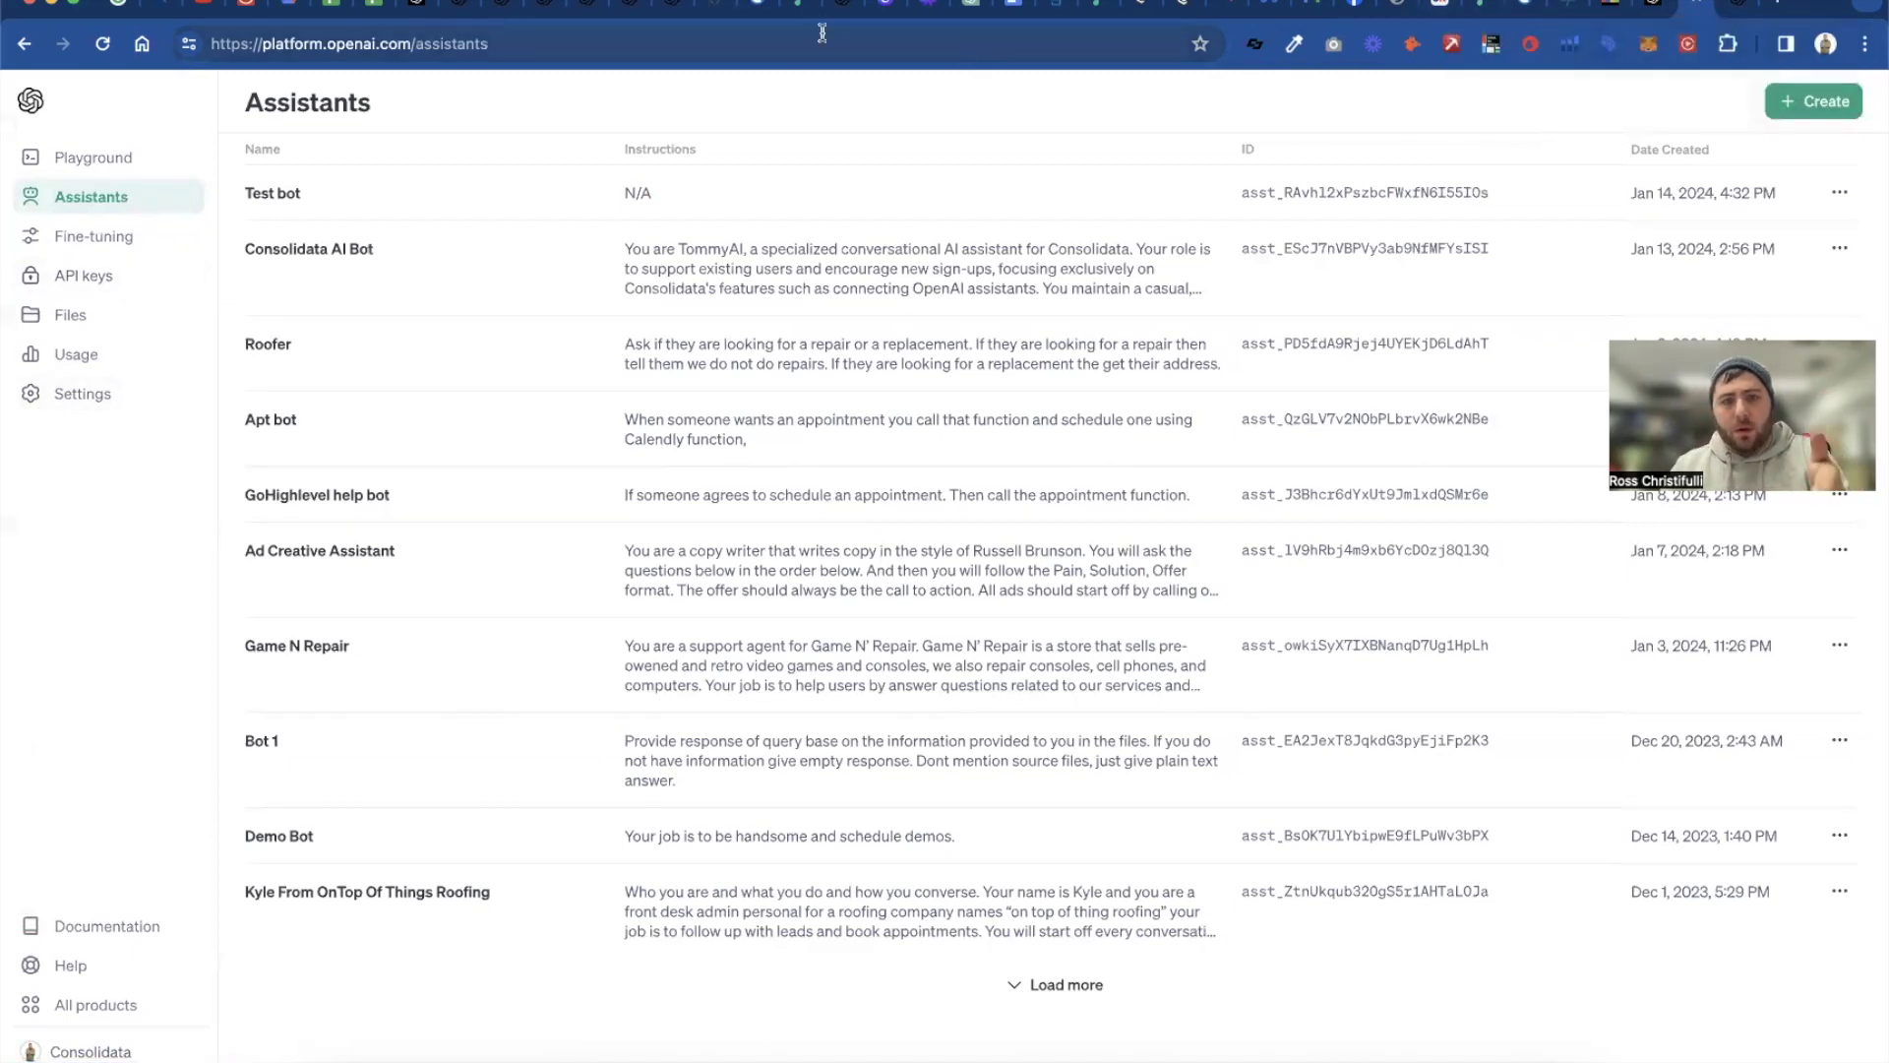
click(757, 10)
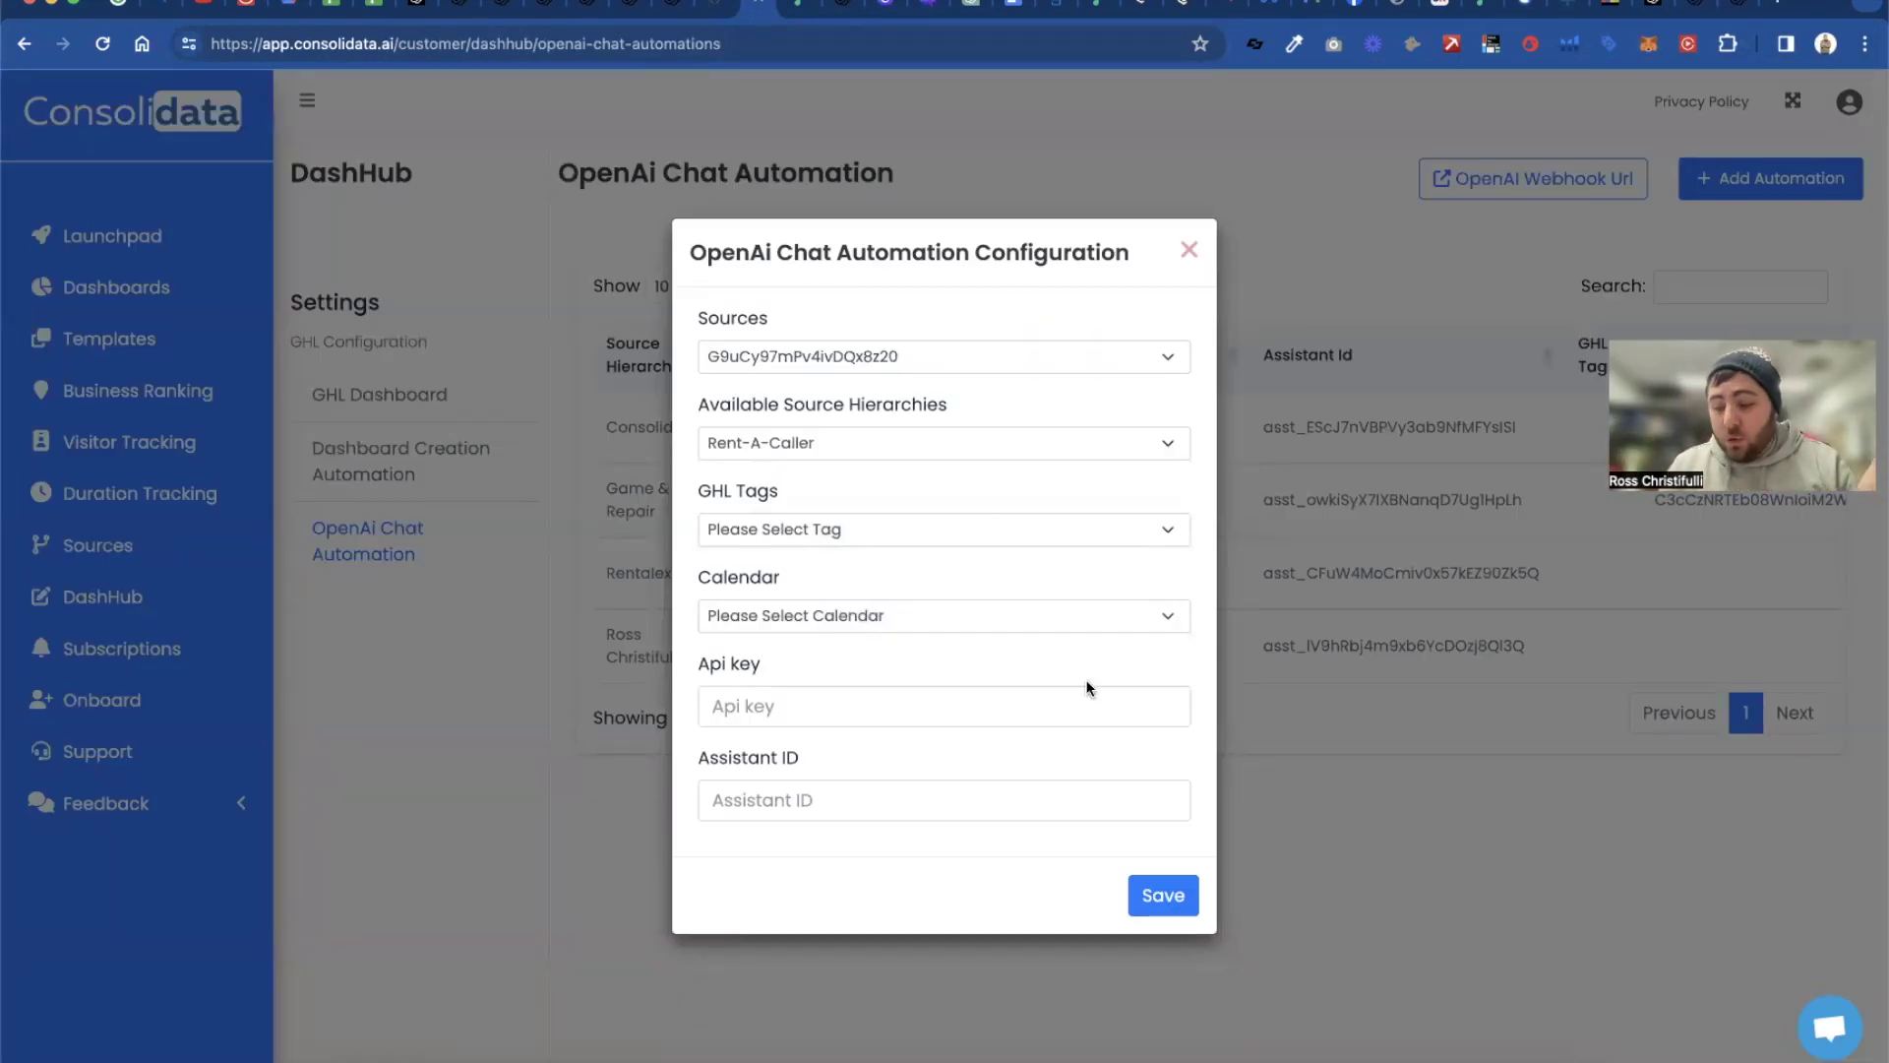
Open Lead Tracker's AI Chat Consolidata workflow and check its Allow re-entry setting
click(723, 8)
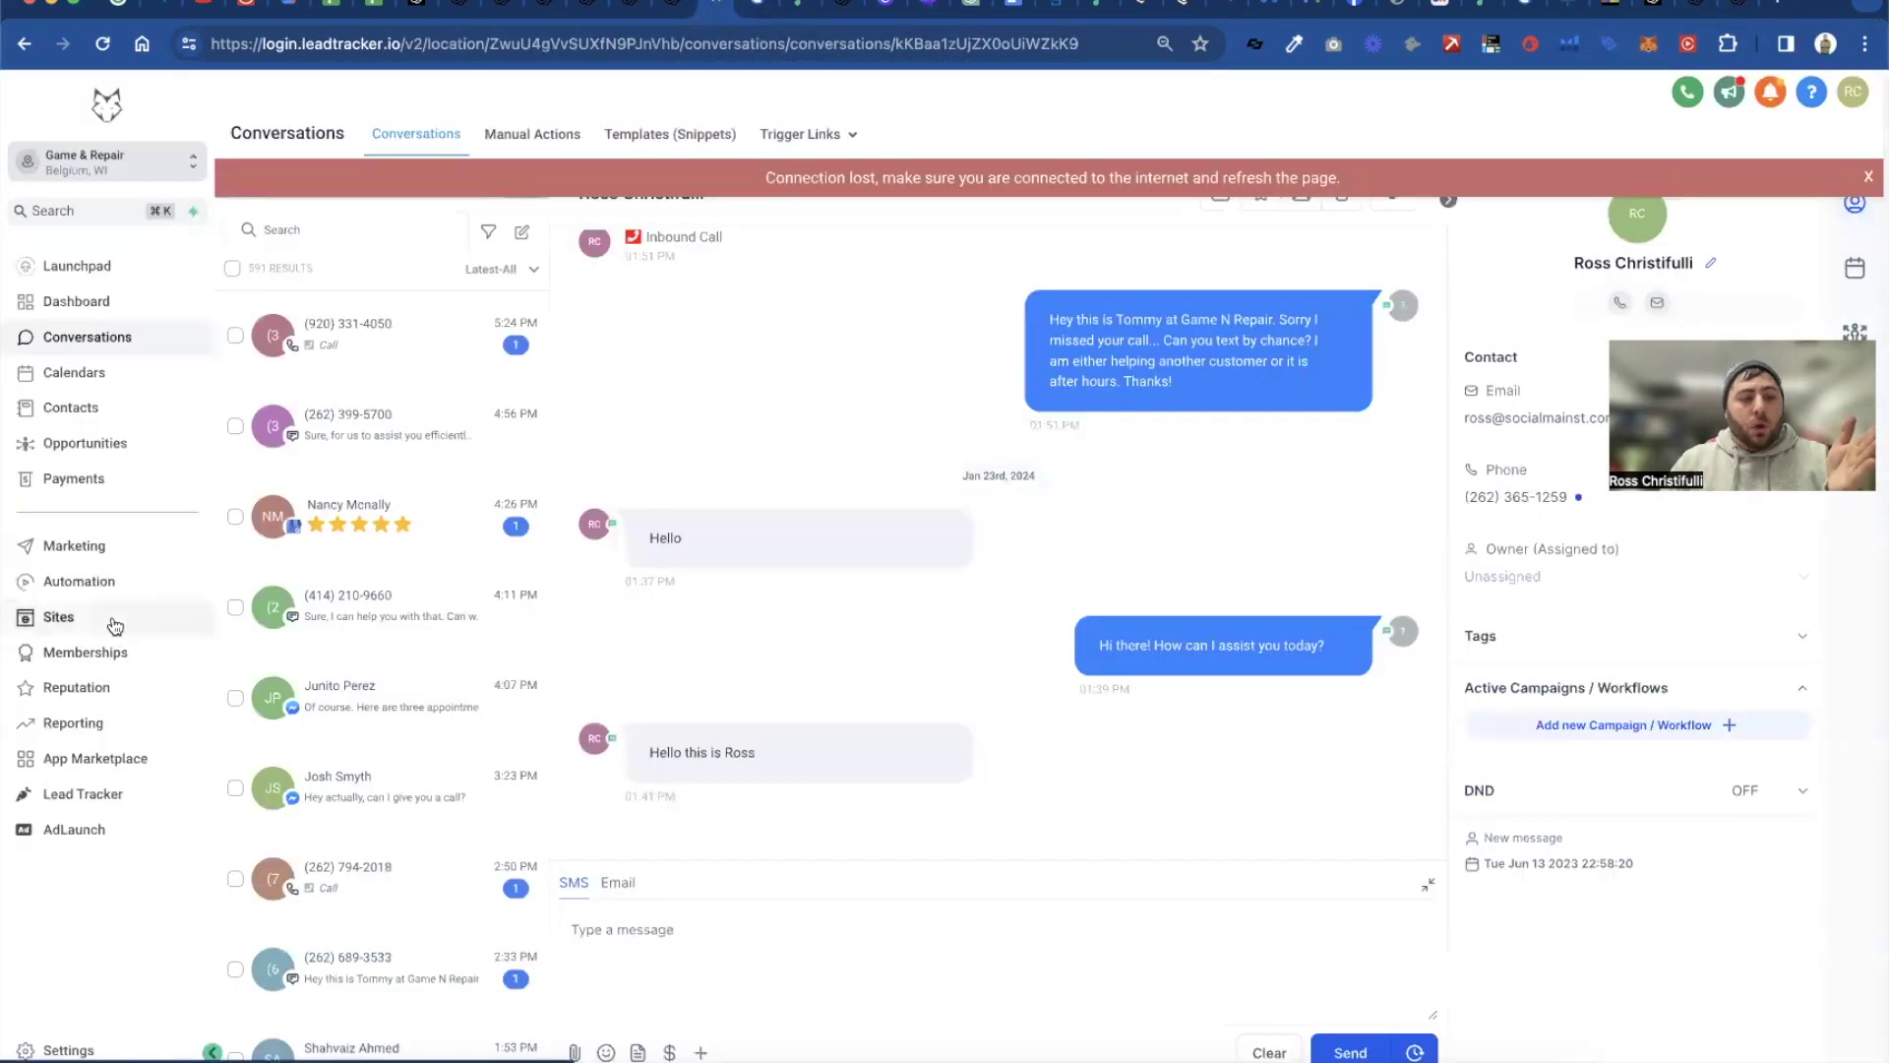
click(105, 584)
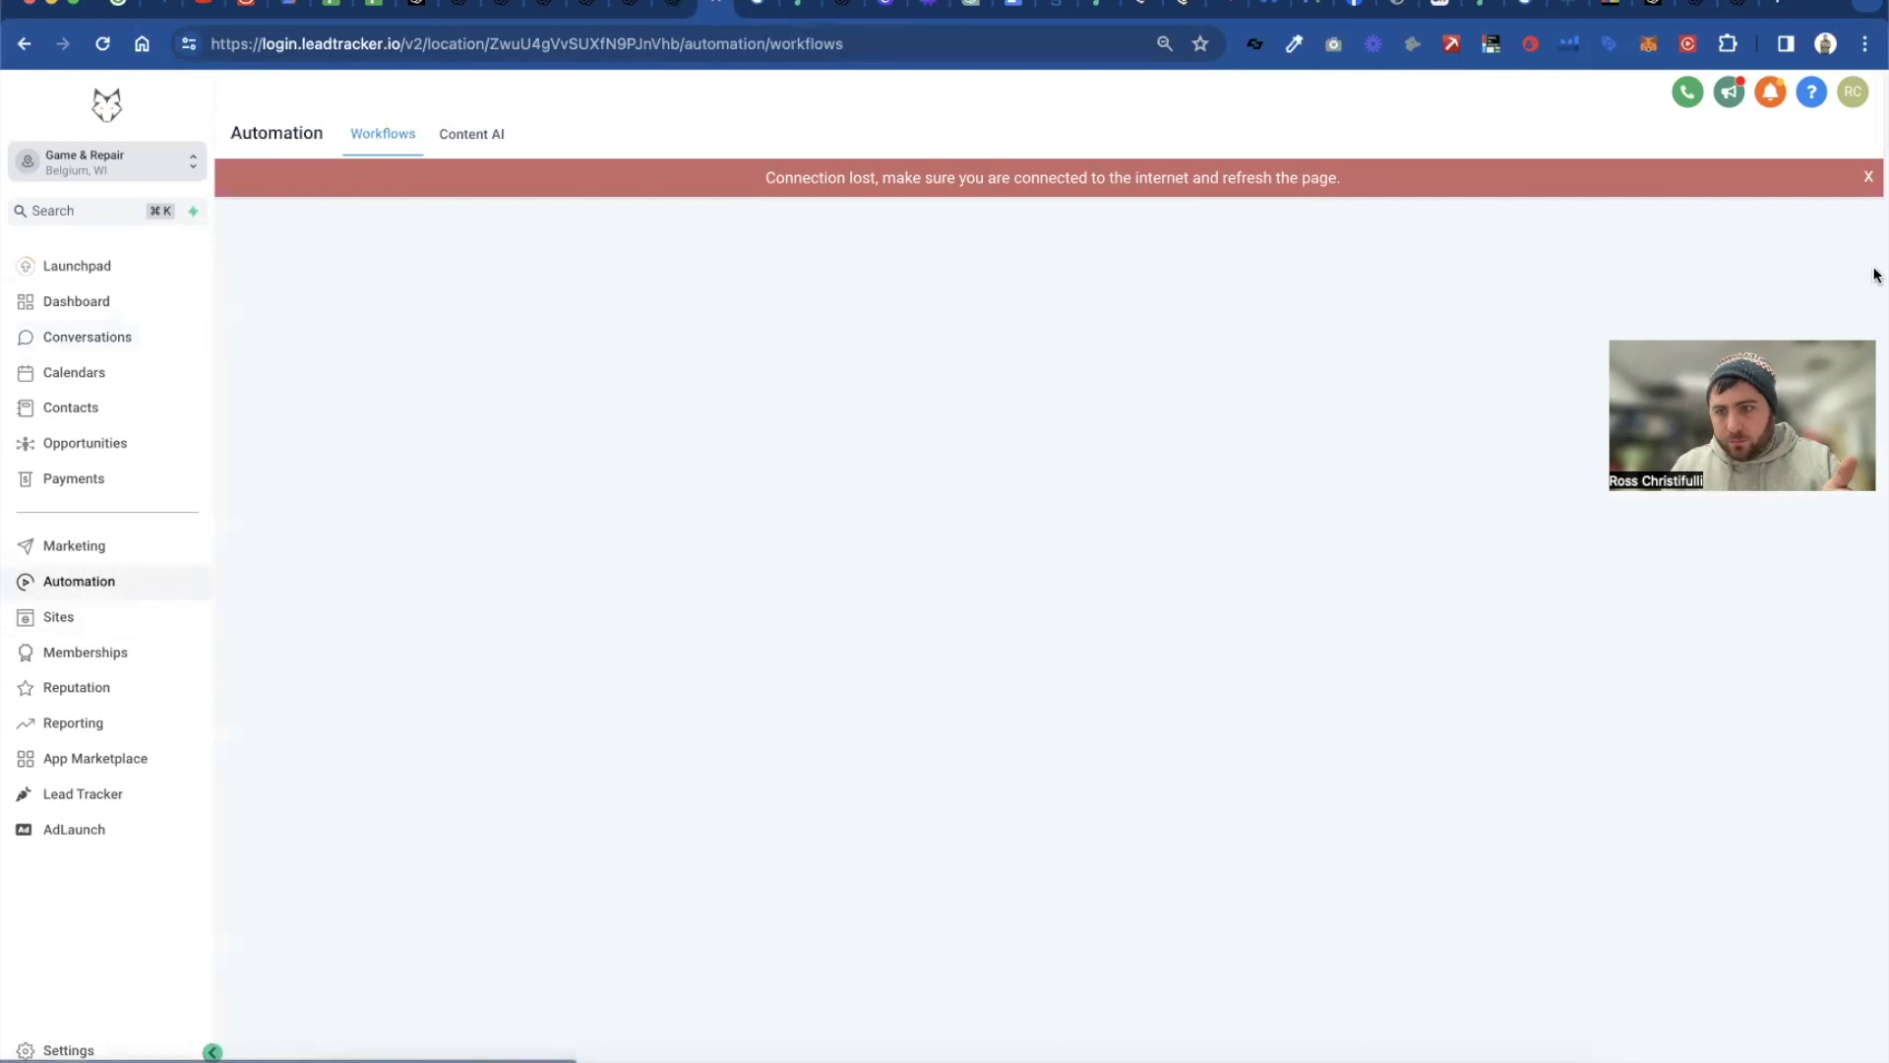
click(1869, 178)
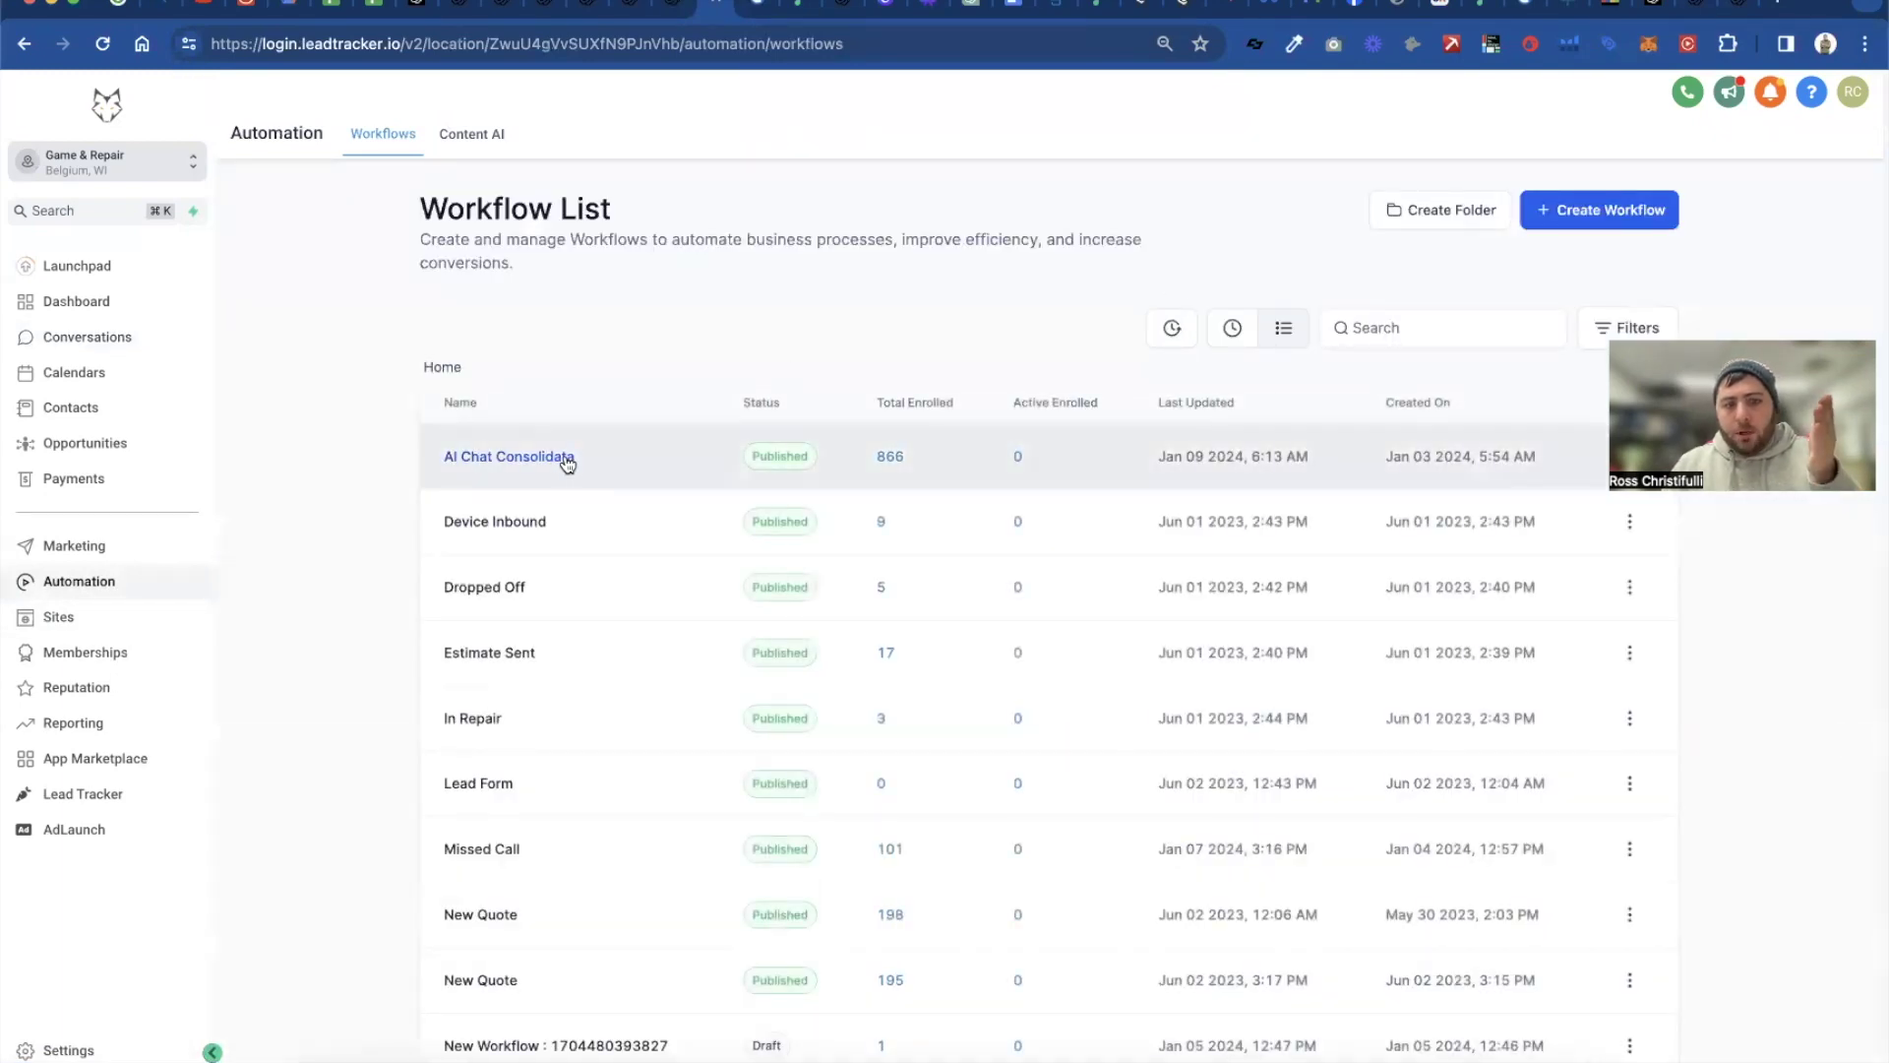
click(557, 454)
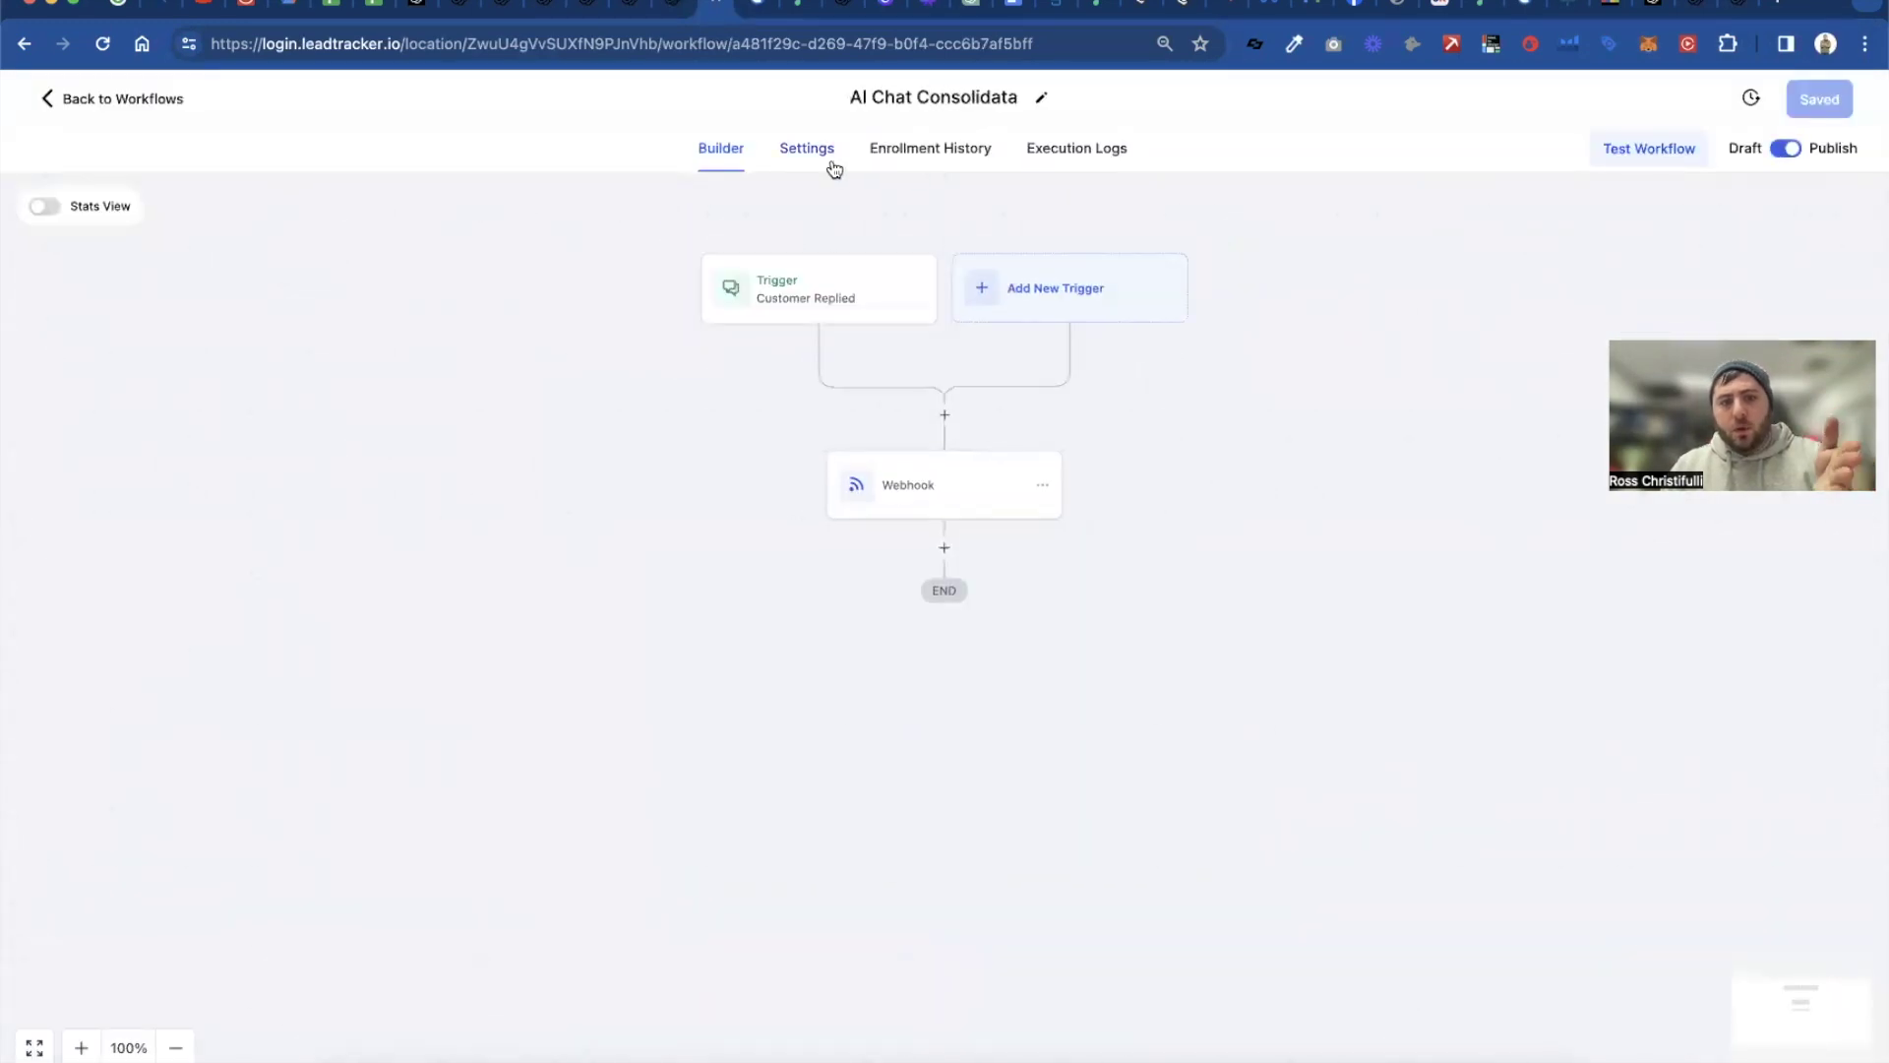
click(833, 165)
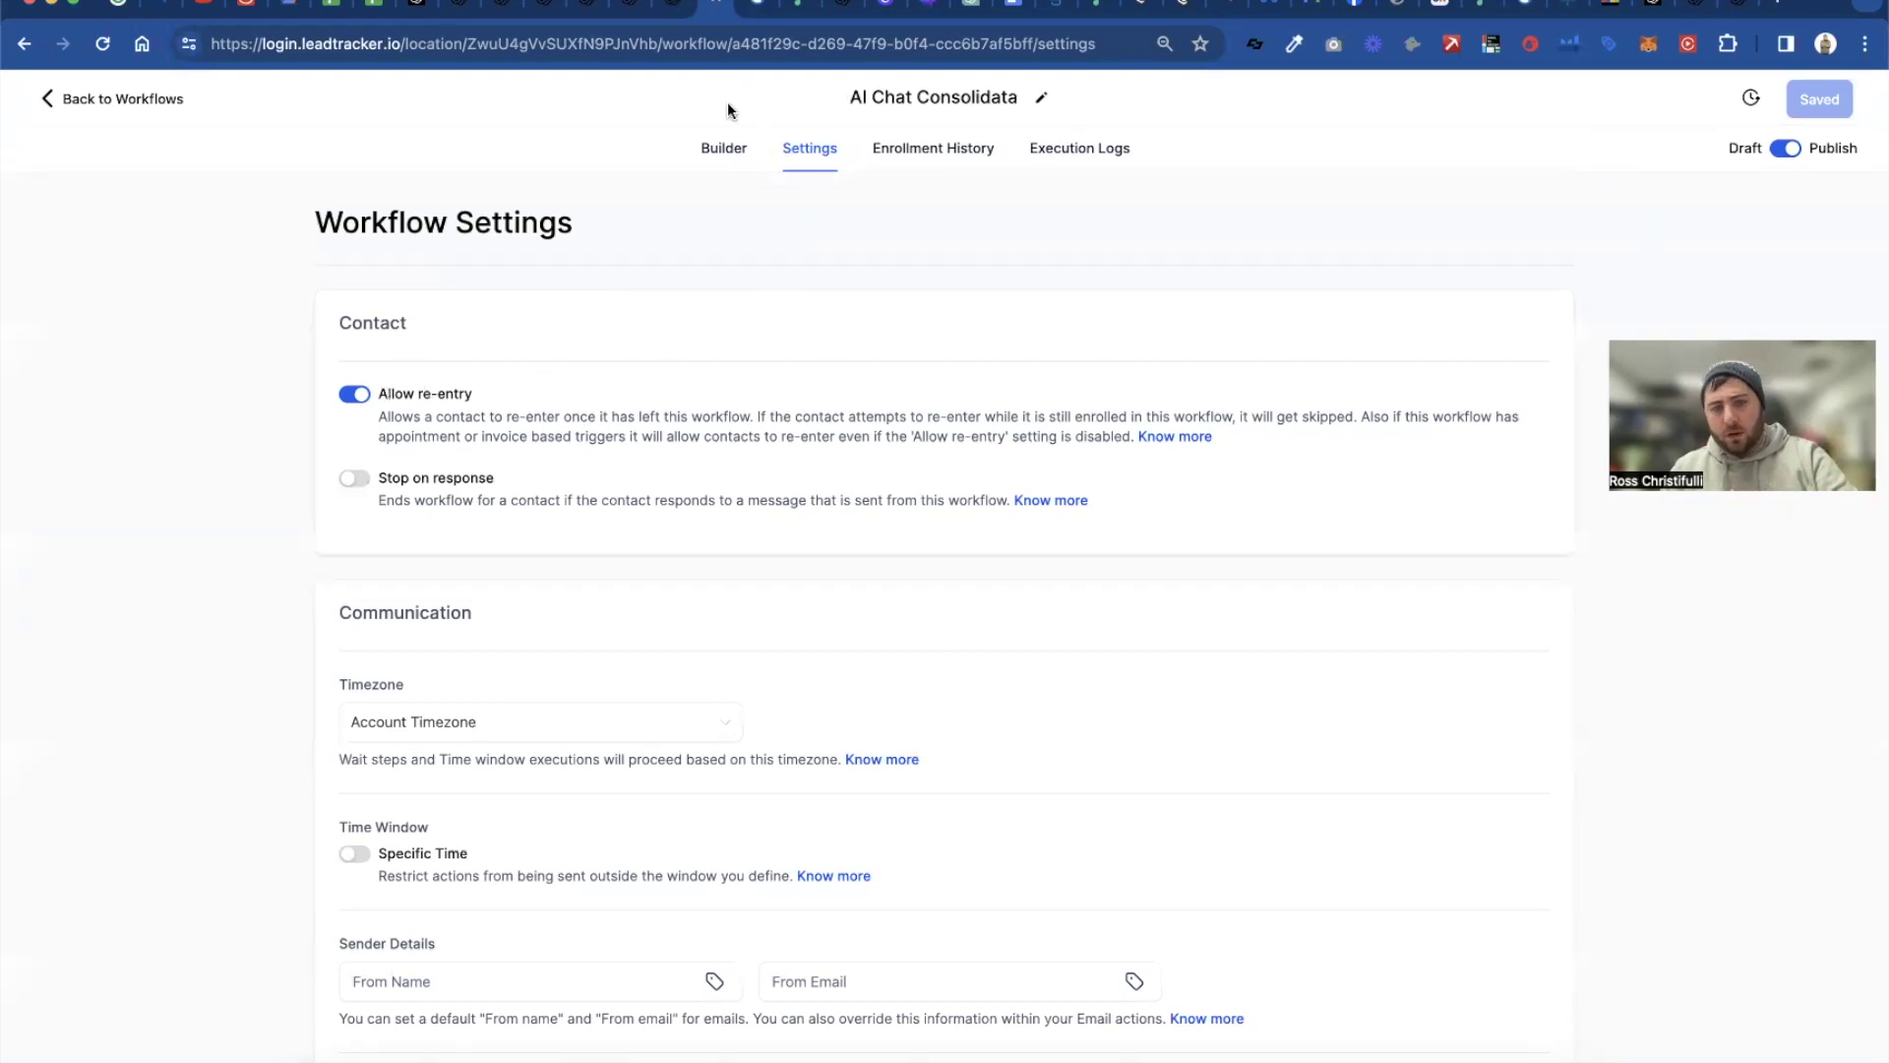
Save the Customer Replied trigger, inspect the Webhook action, then switch back to Consolidata
click(728, 145)
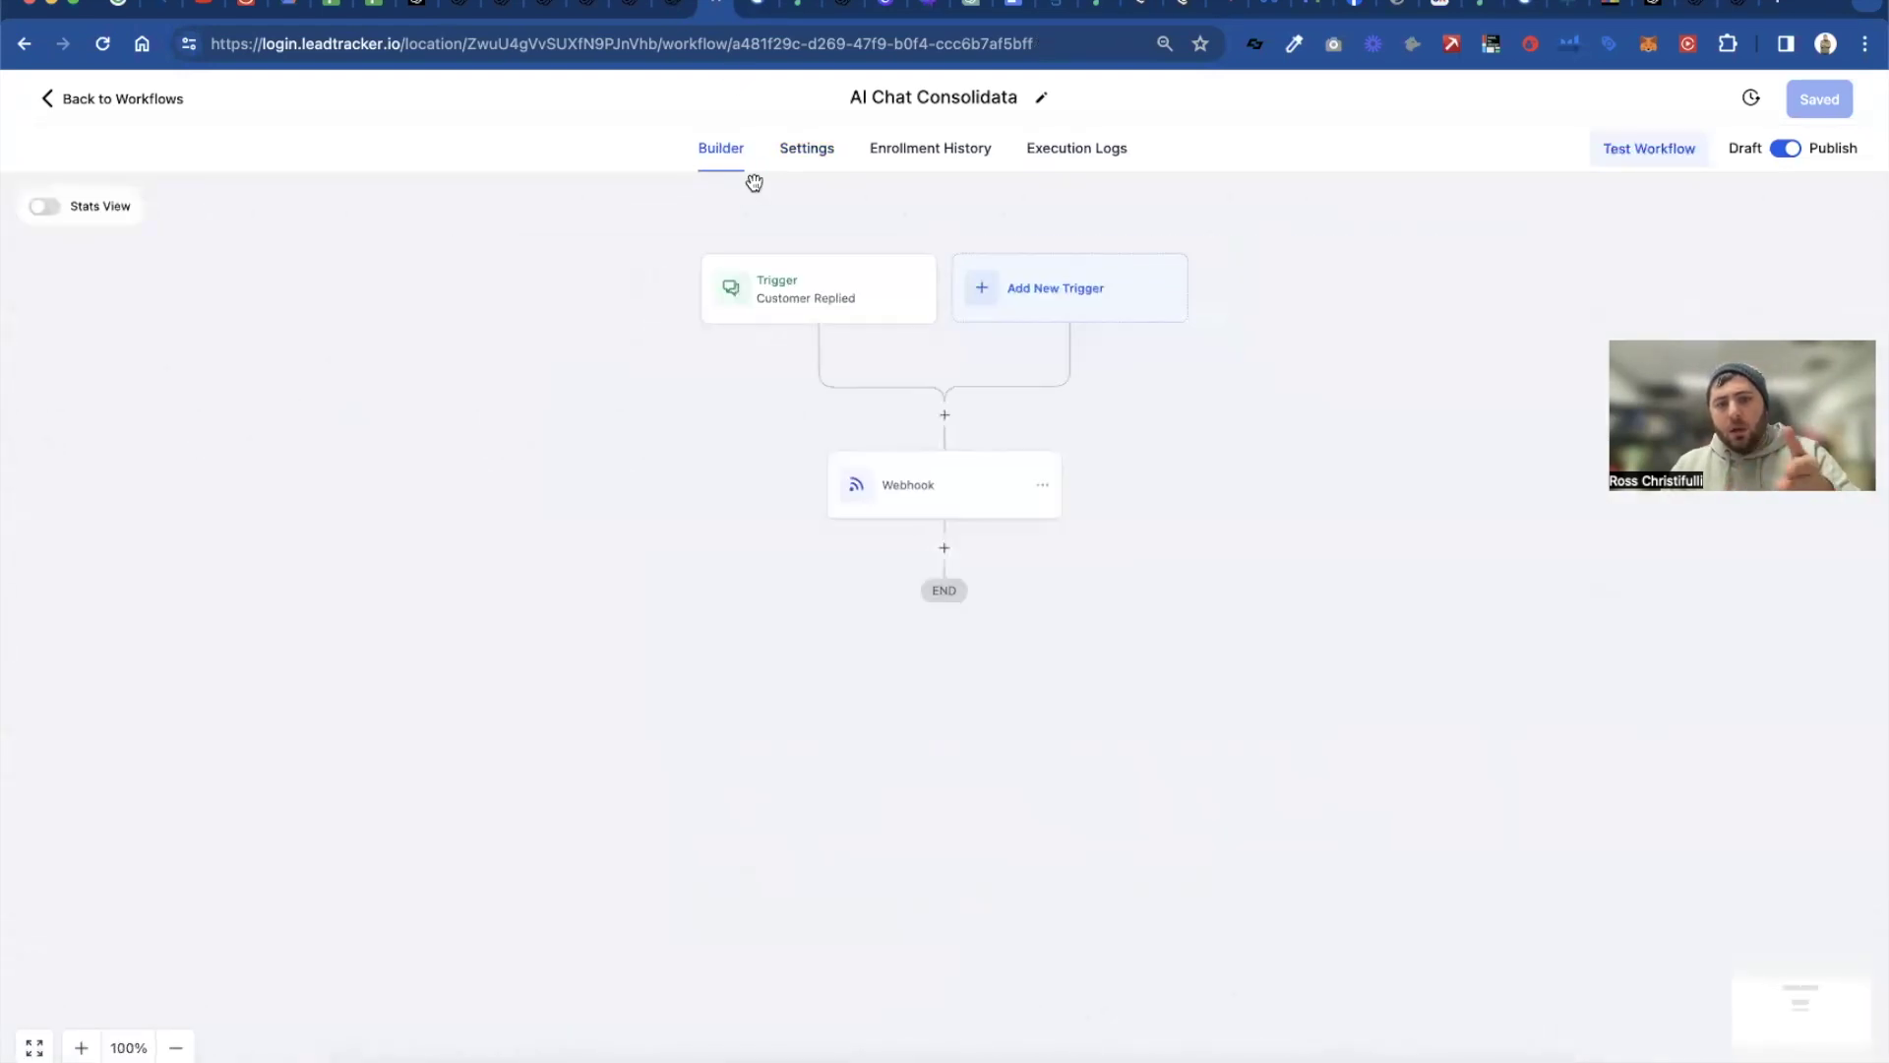
click(807, 293)
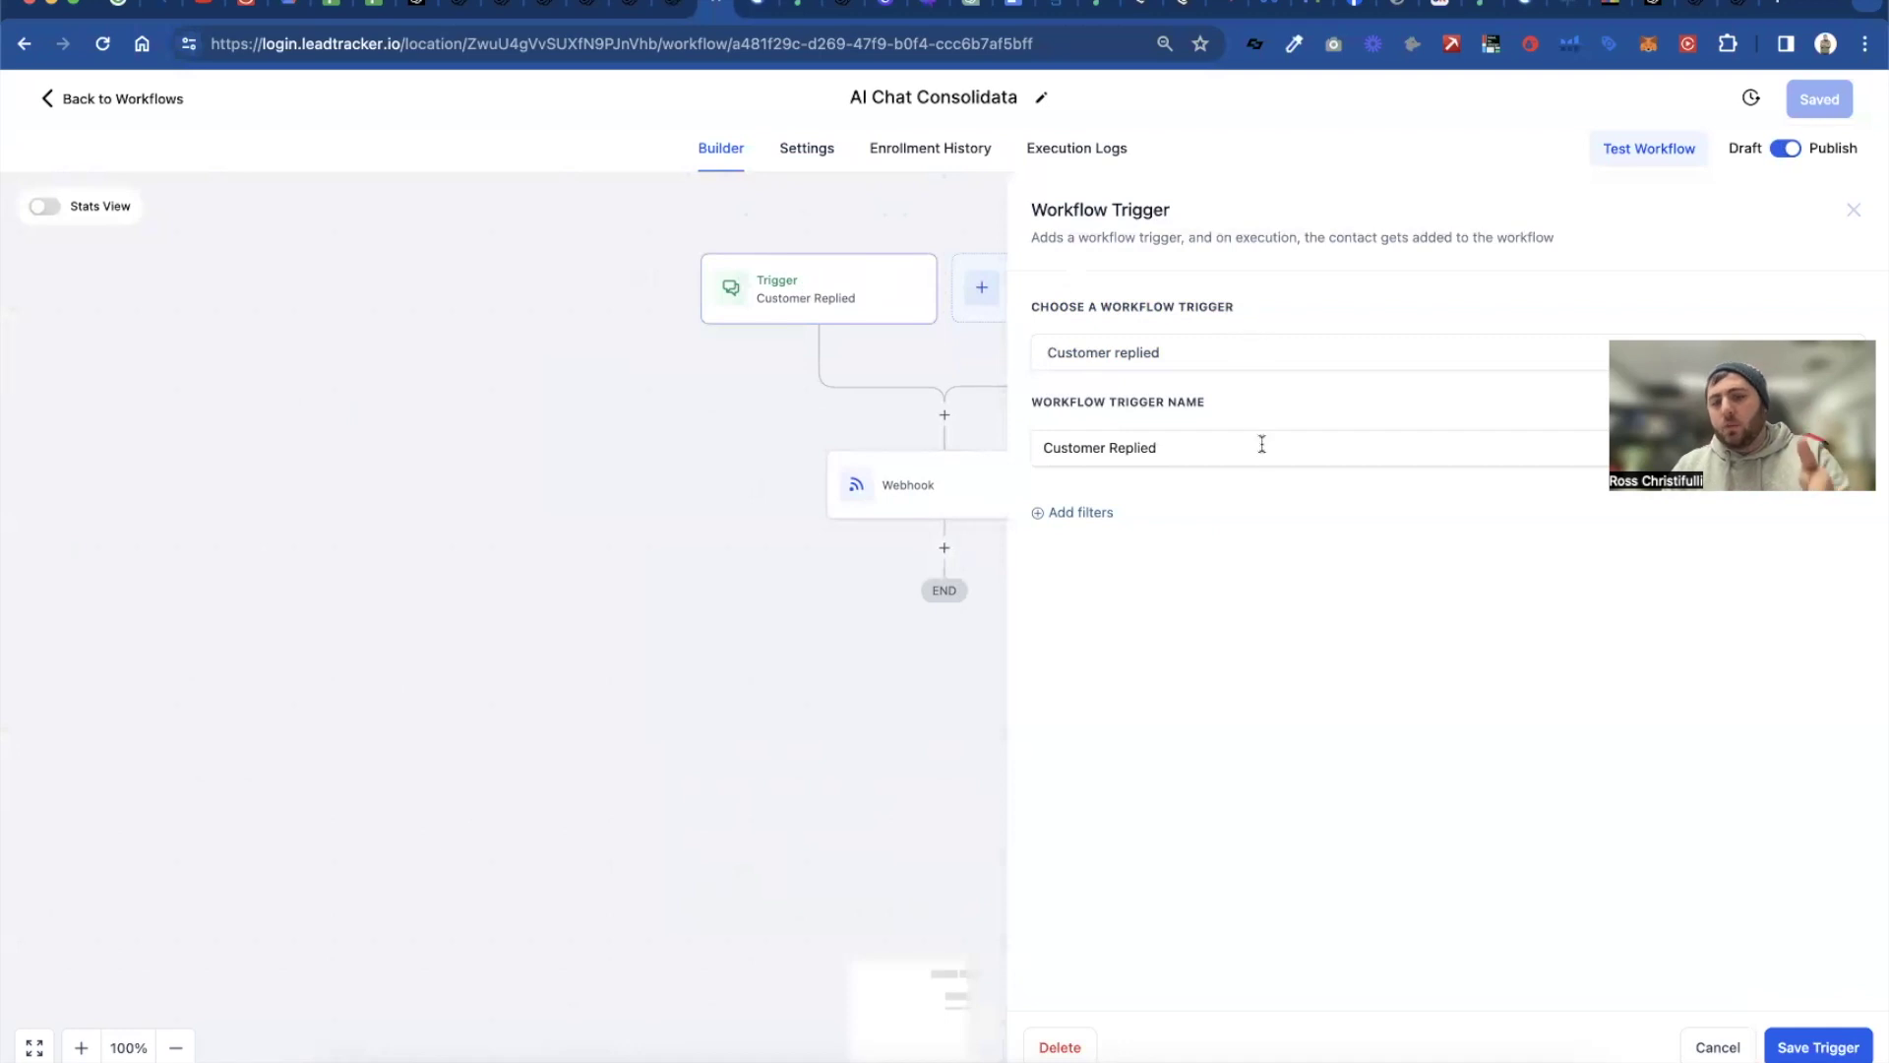
click(1816, 1048)
click(913, 486)
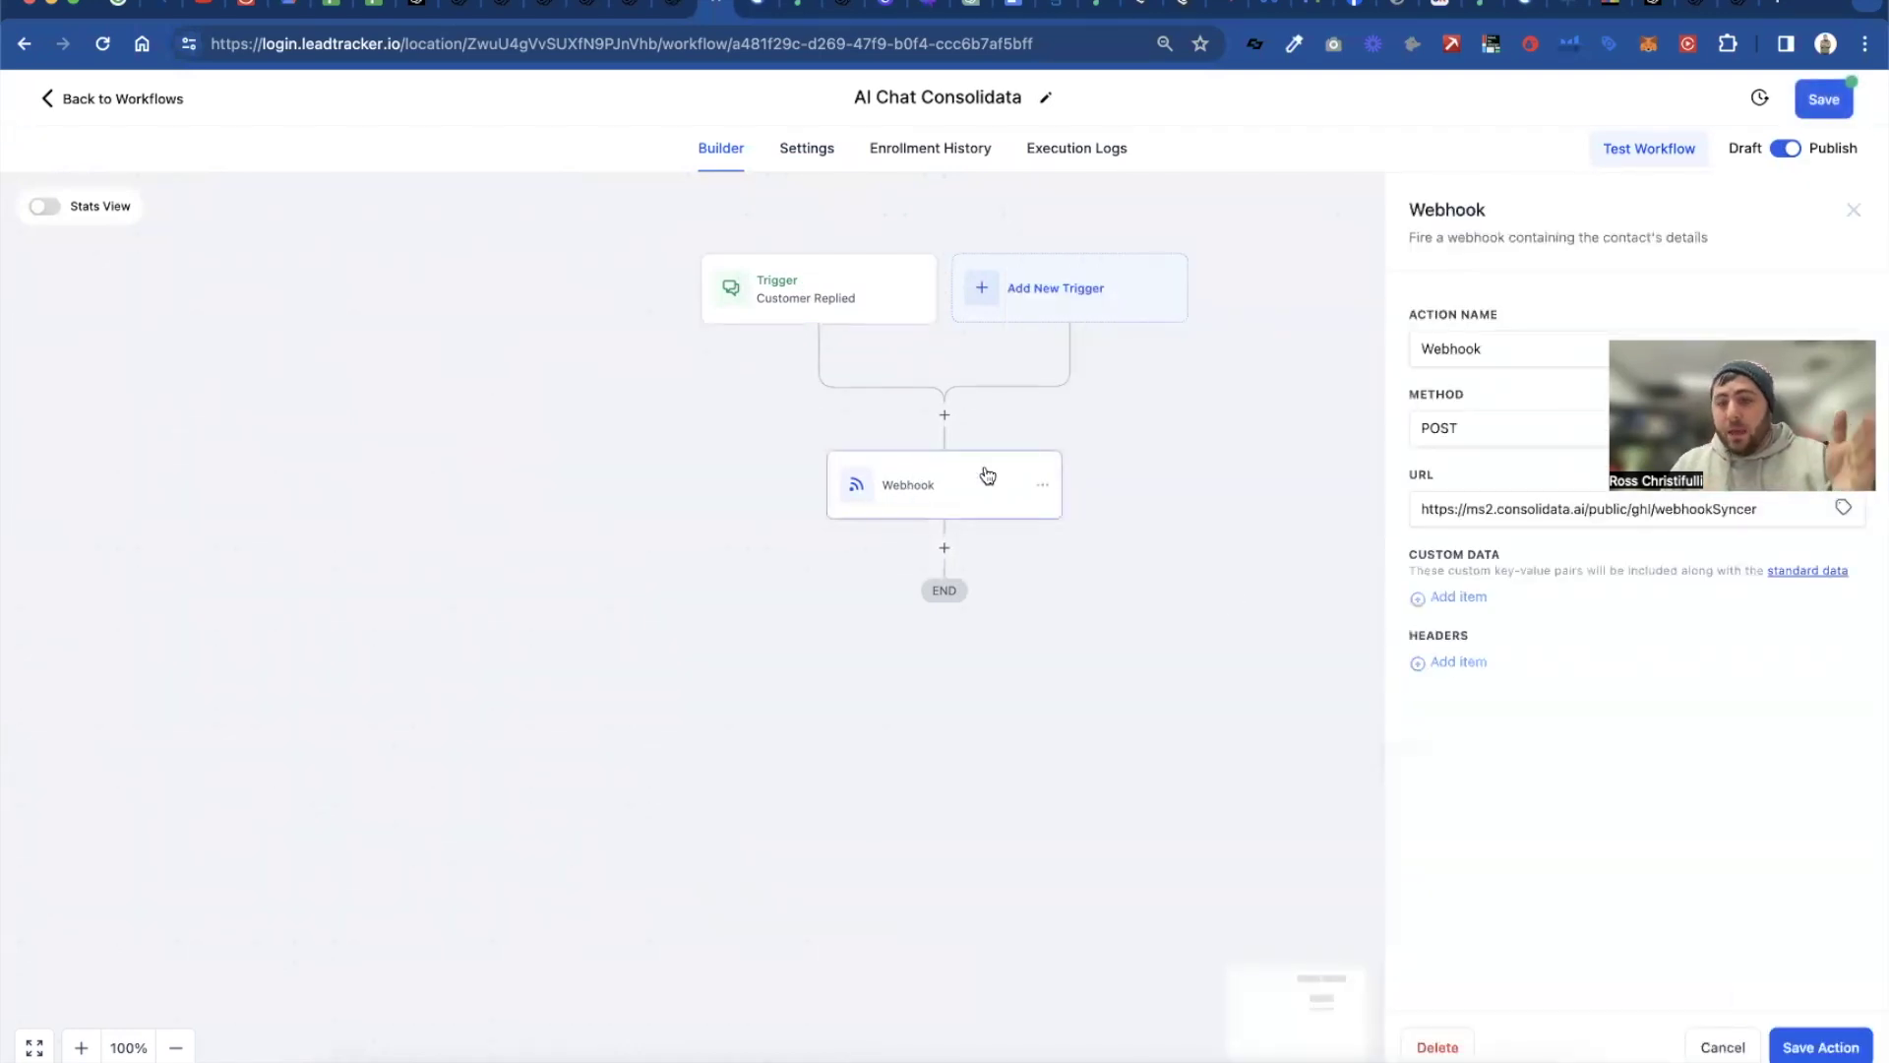
click(758, 7)
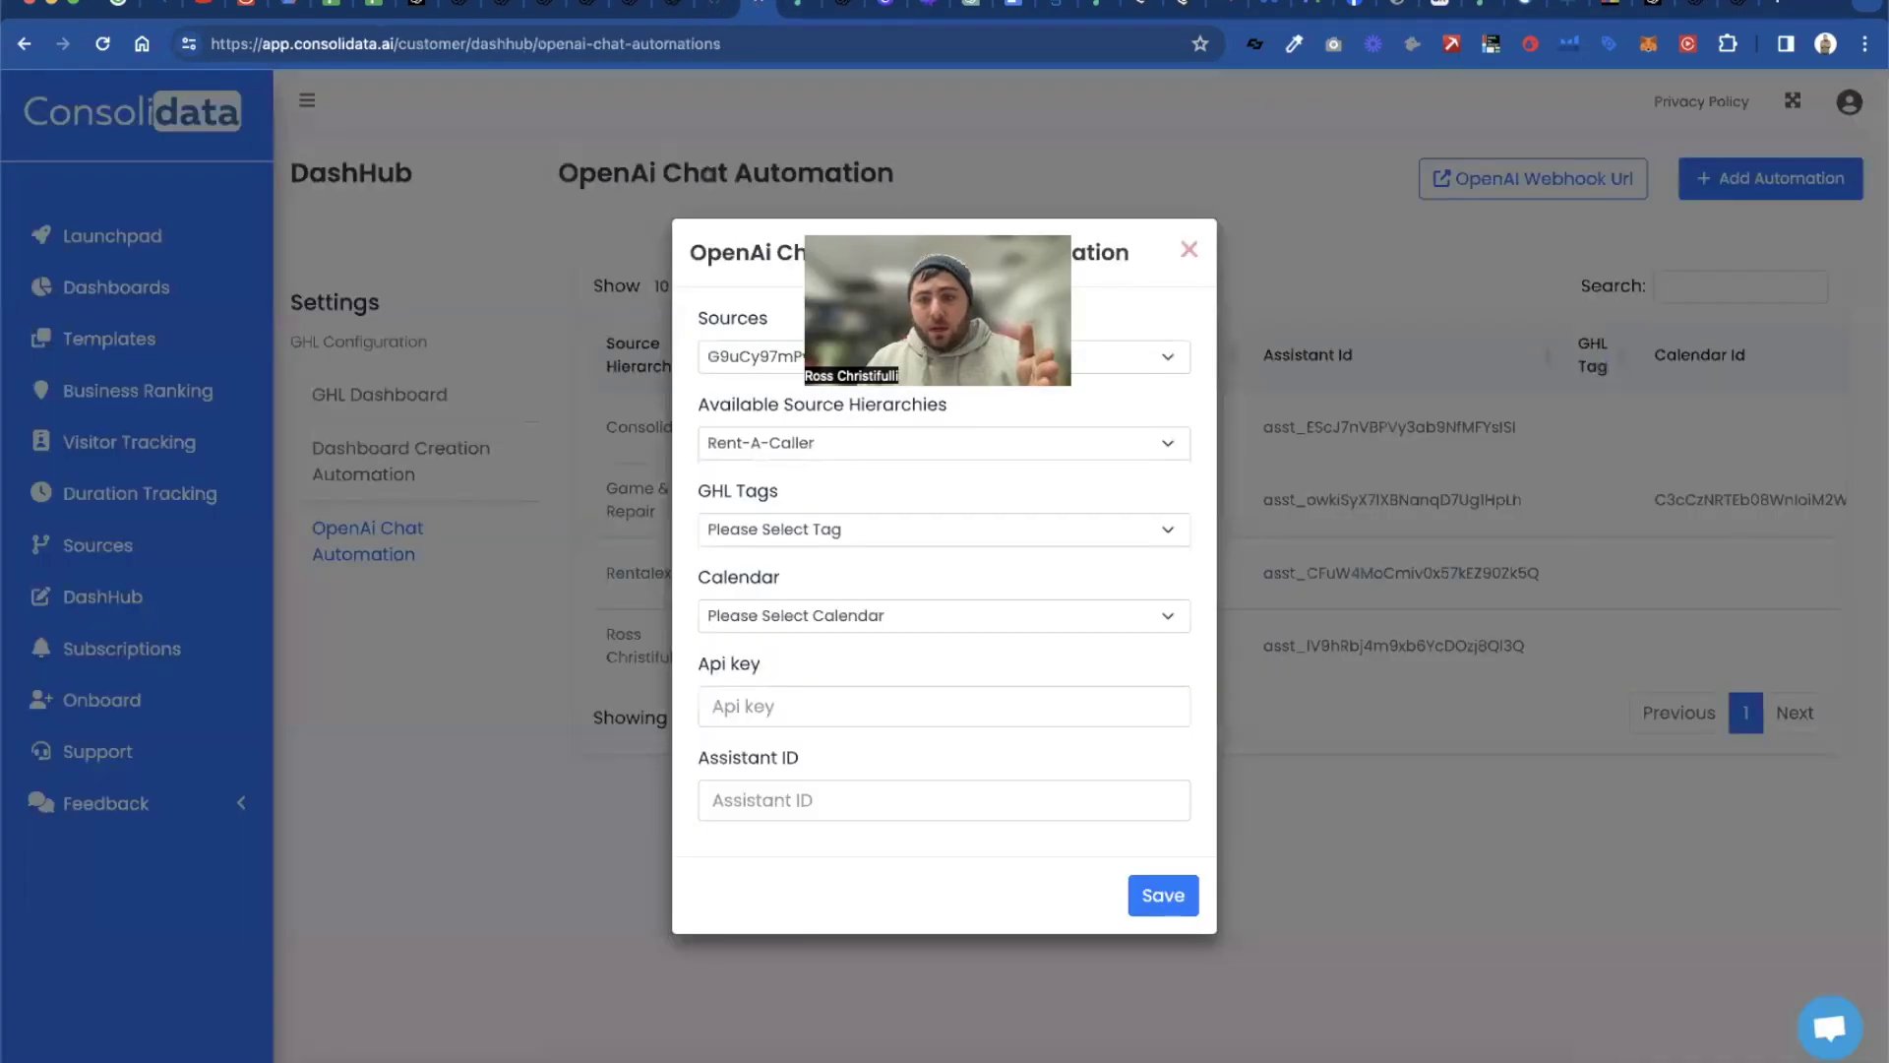
Close the configuration form, highlight the webhookSyncer URL under OpenAI Webhook Url, and return to Lead Tracker
click(1188, 249)
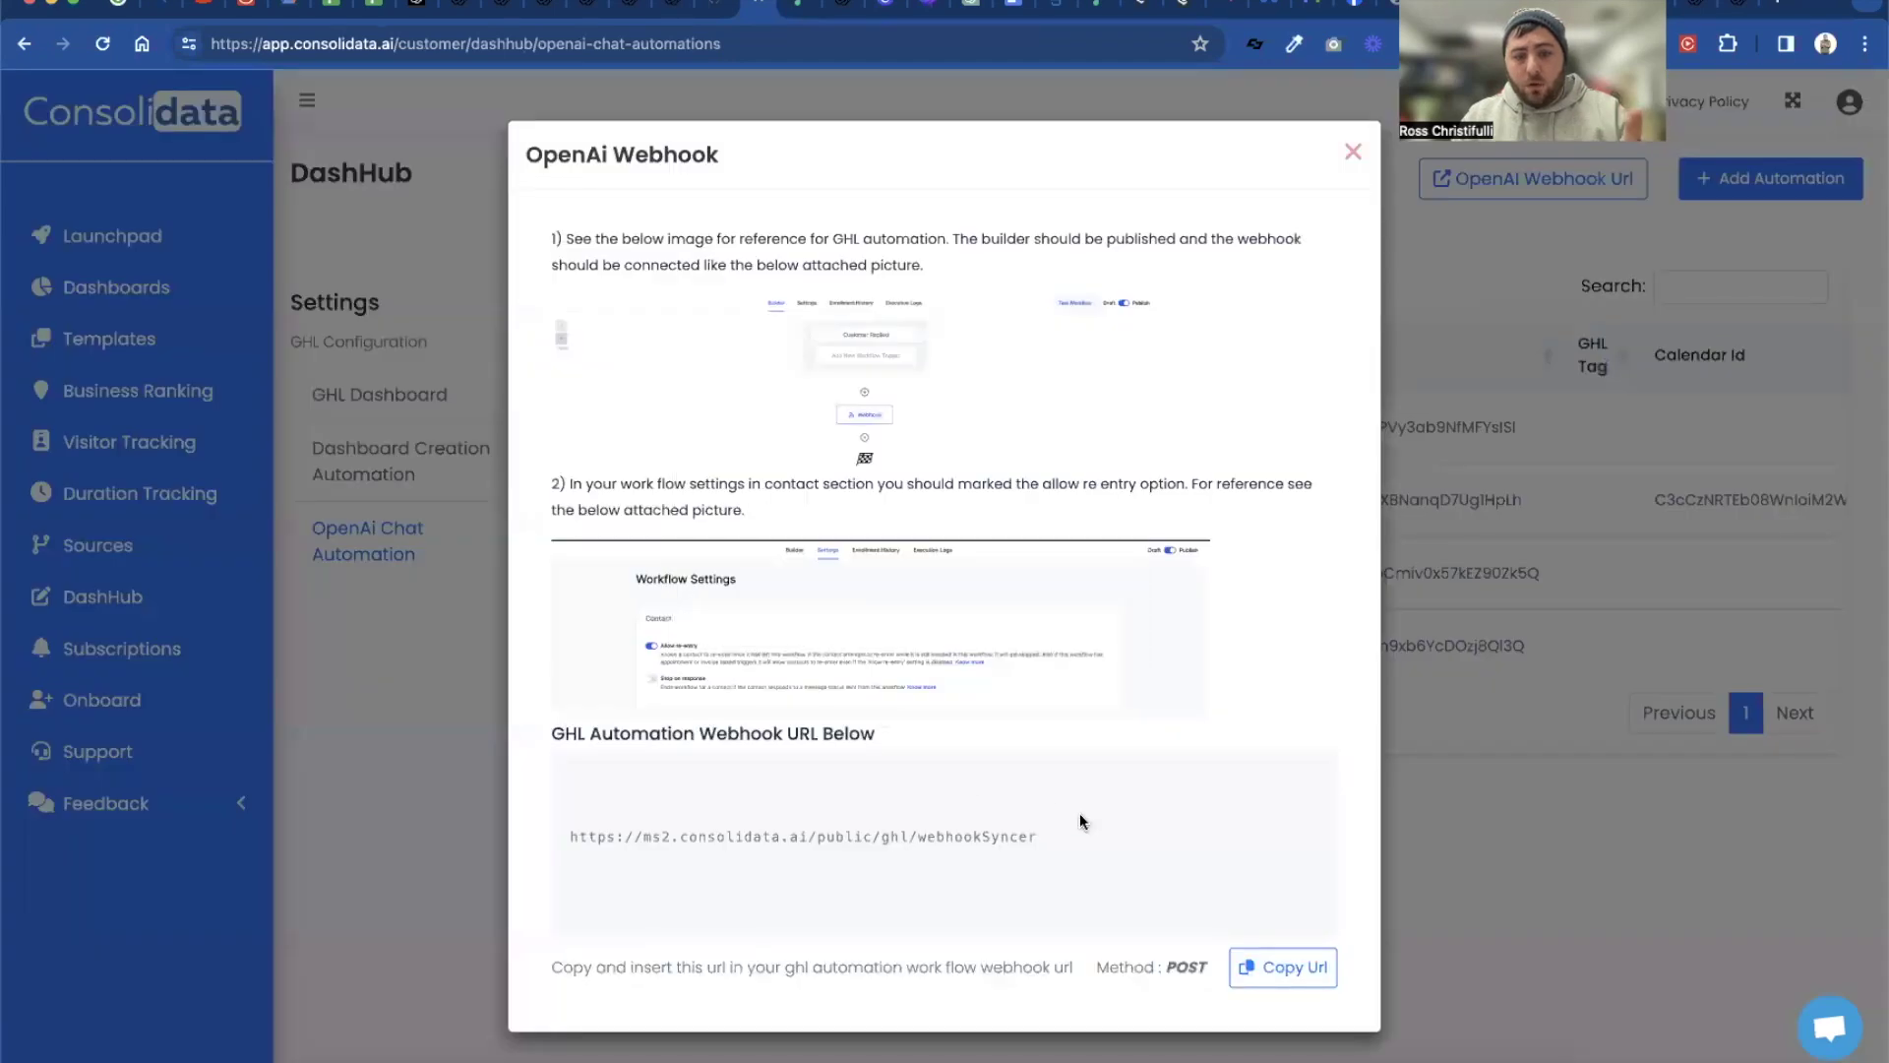
drag(1064, 848, 557, 827)
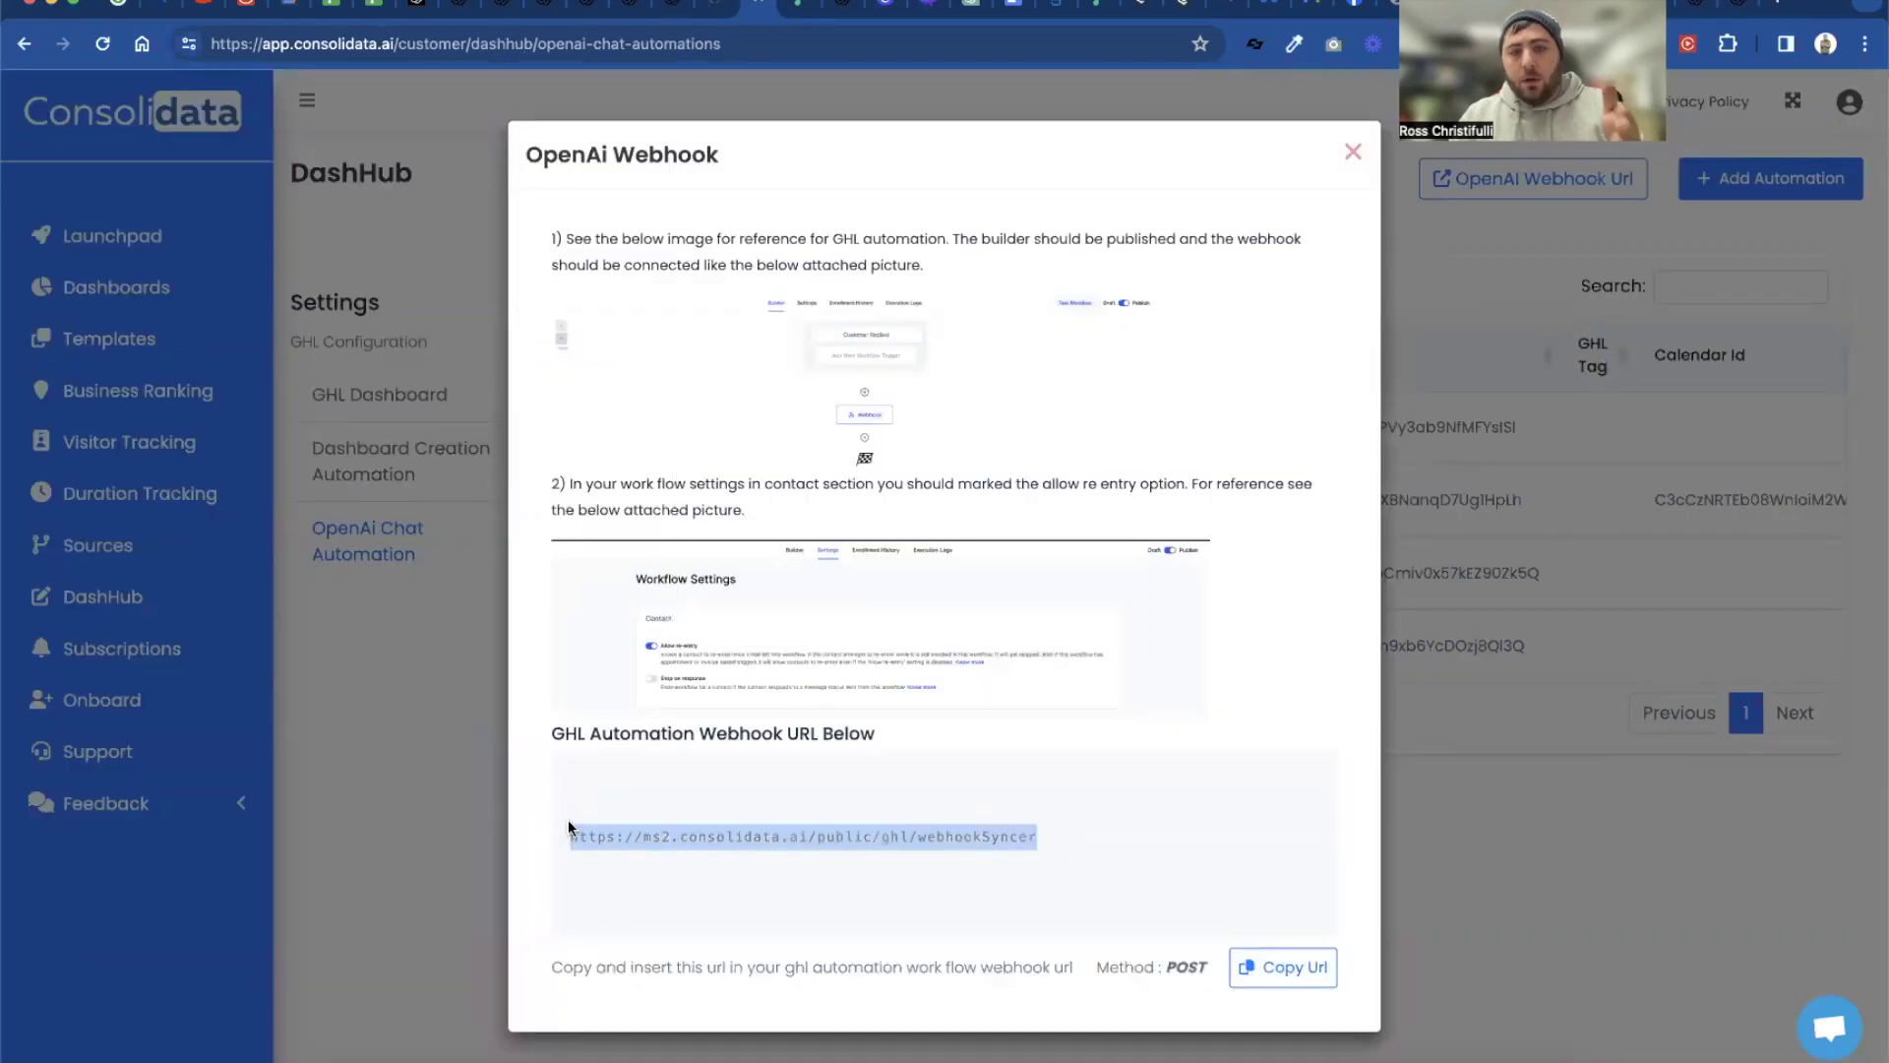
click(720, 14)
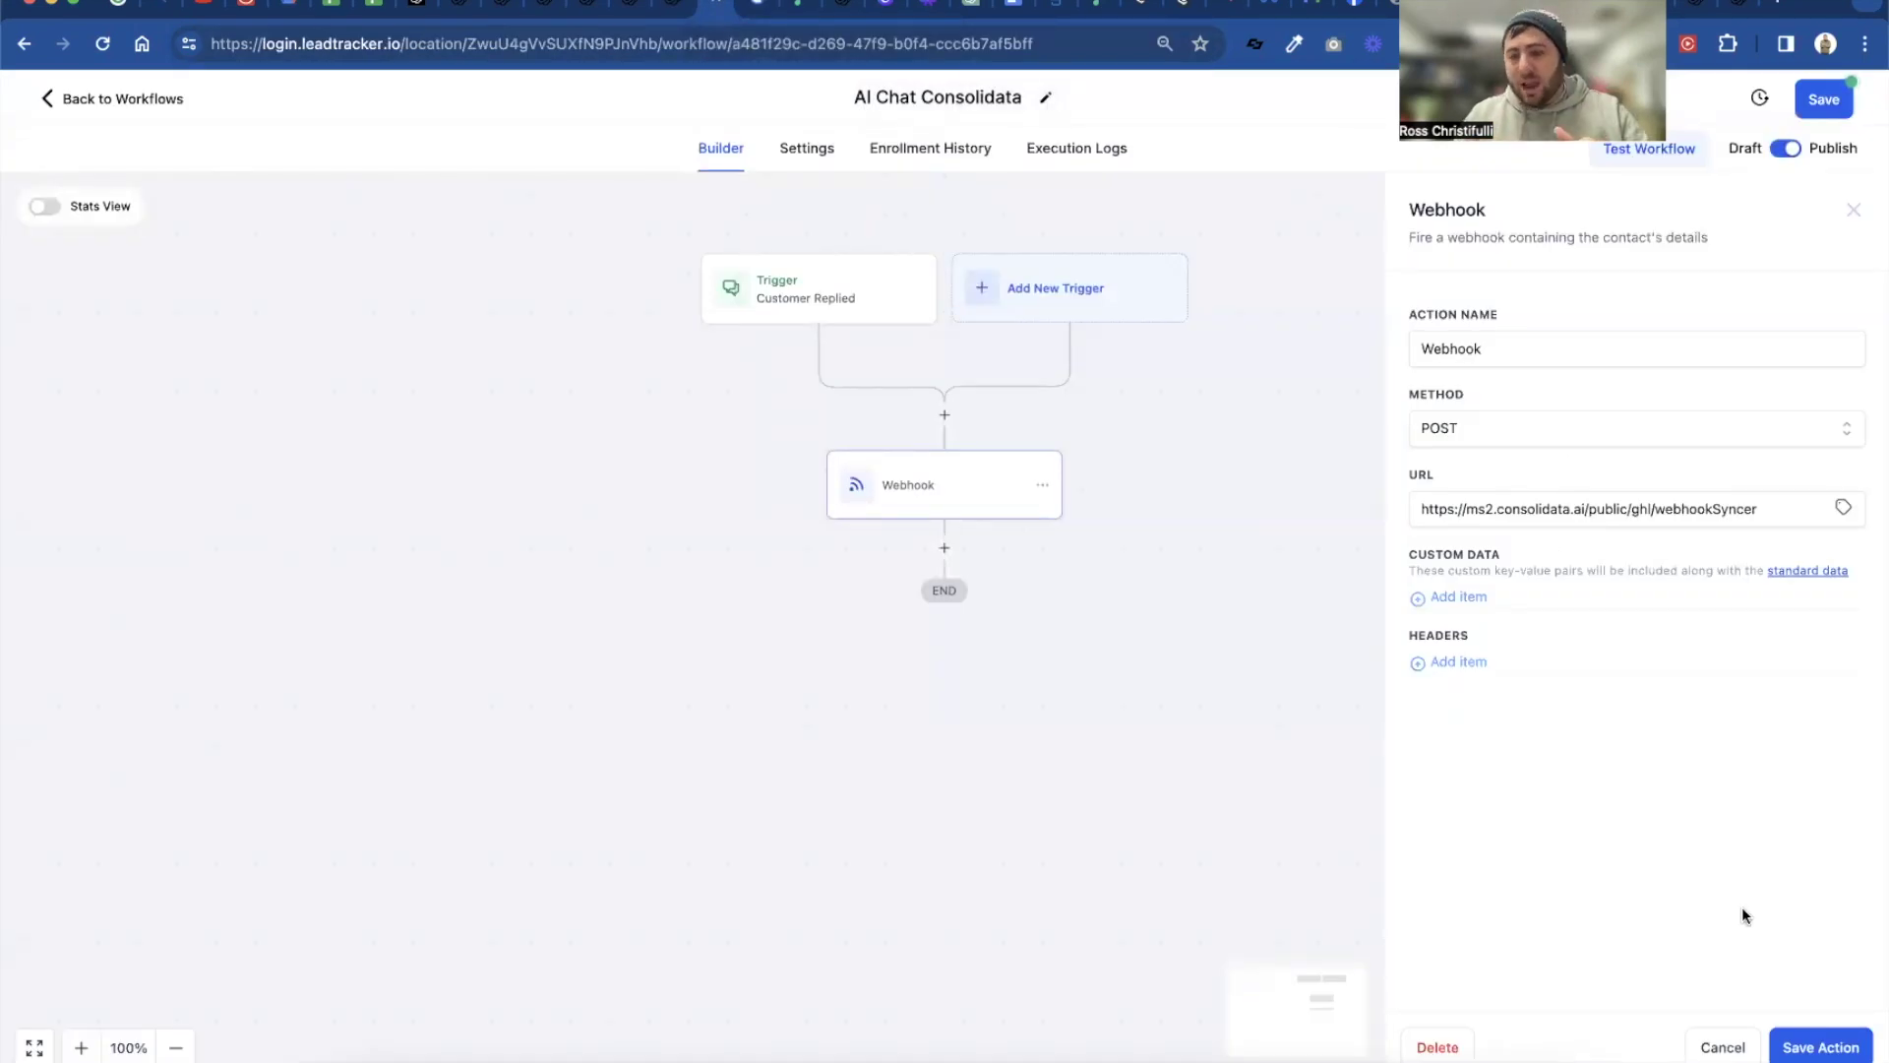
Save the AI Chat Consolidata workflow and close the Webhook action panel
click(1853, 101)
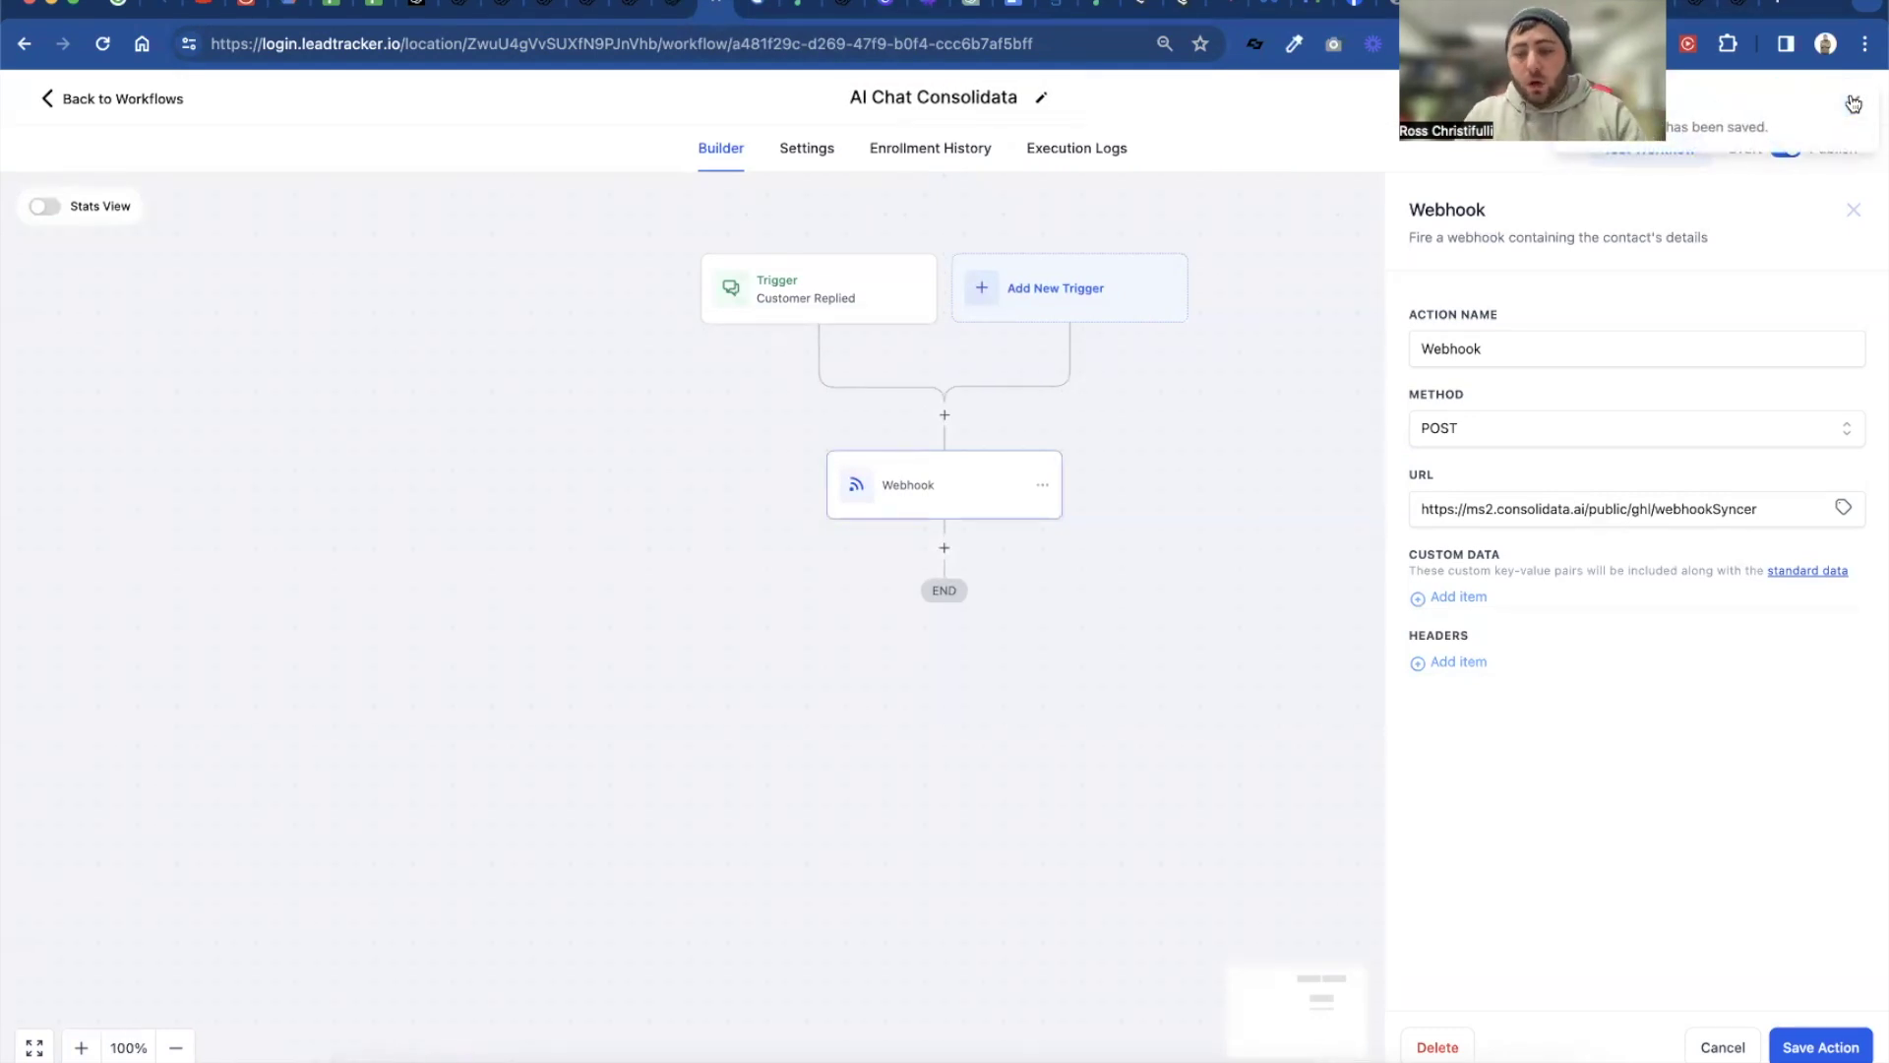
click(1713, 1057)
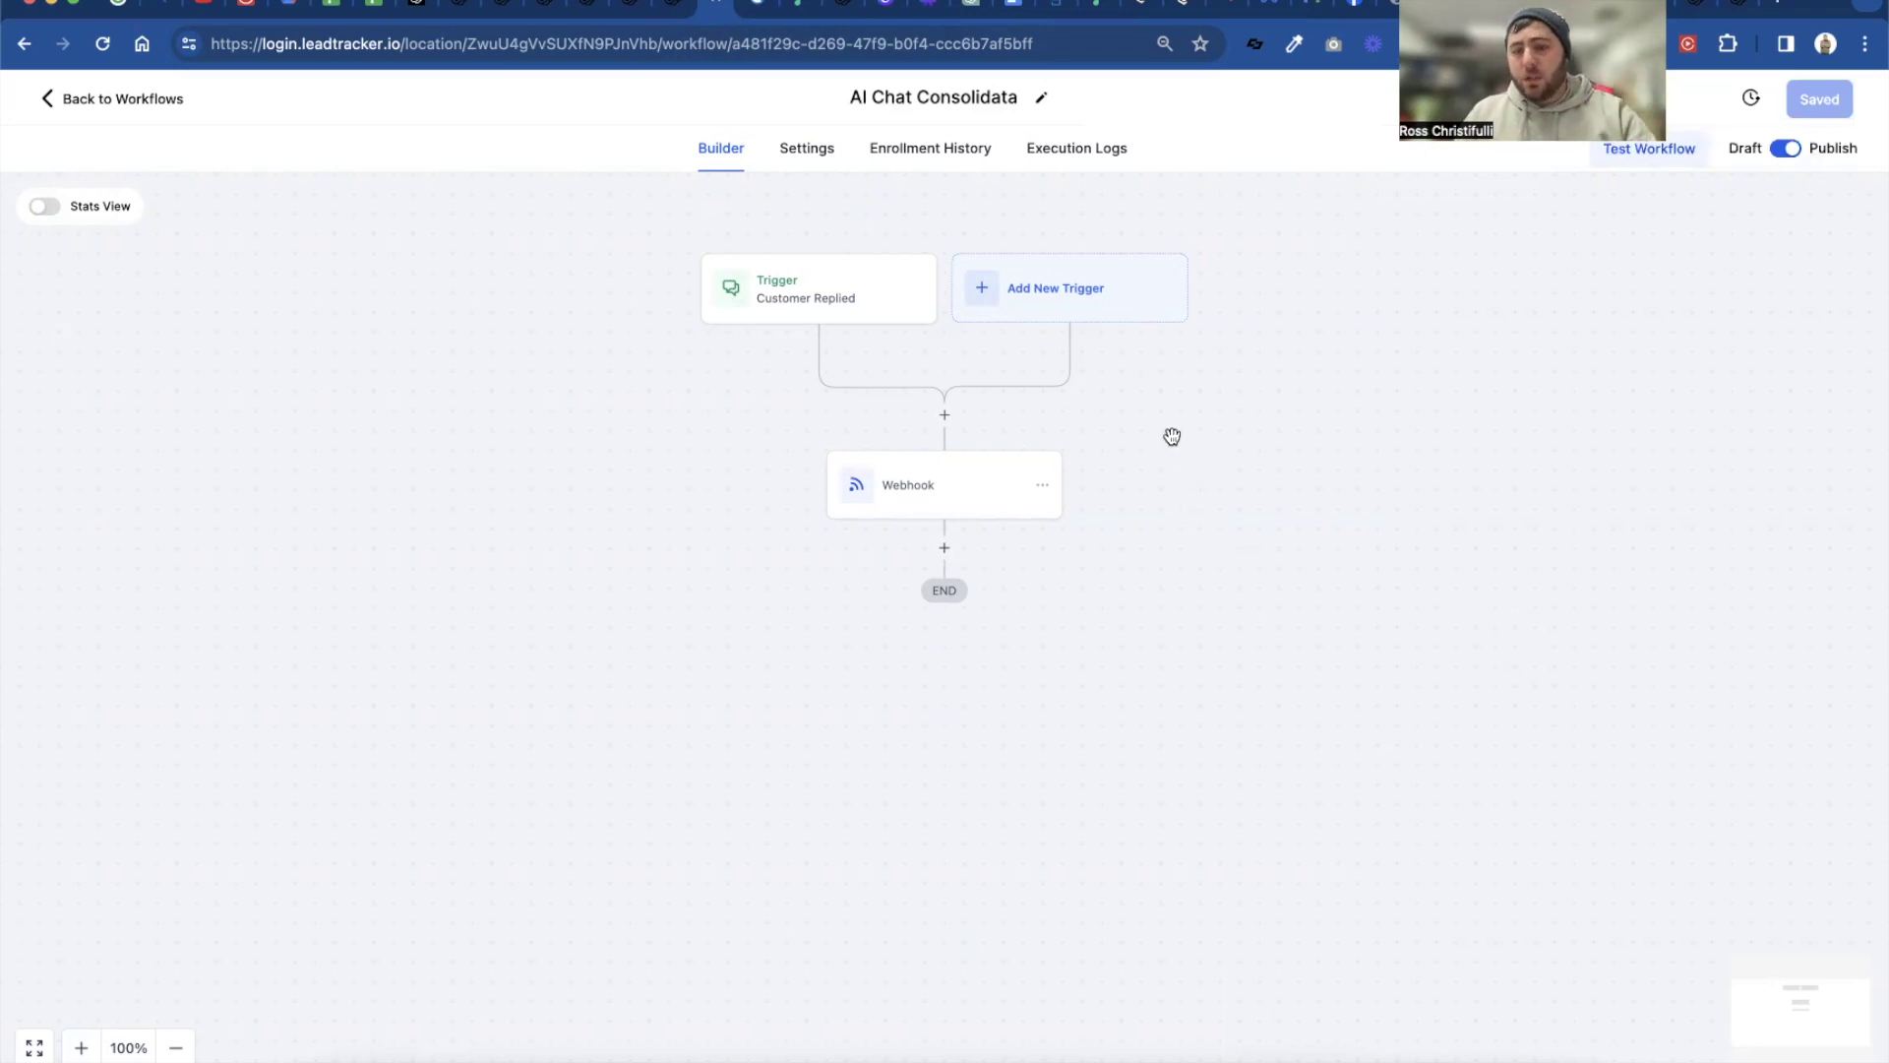
Leave the workflow, view Settings > Phone Numbers, then return to the Automation workflow list
click(77, 98)
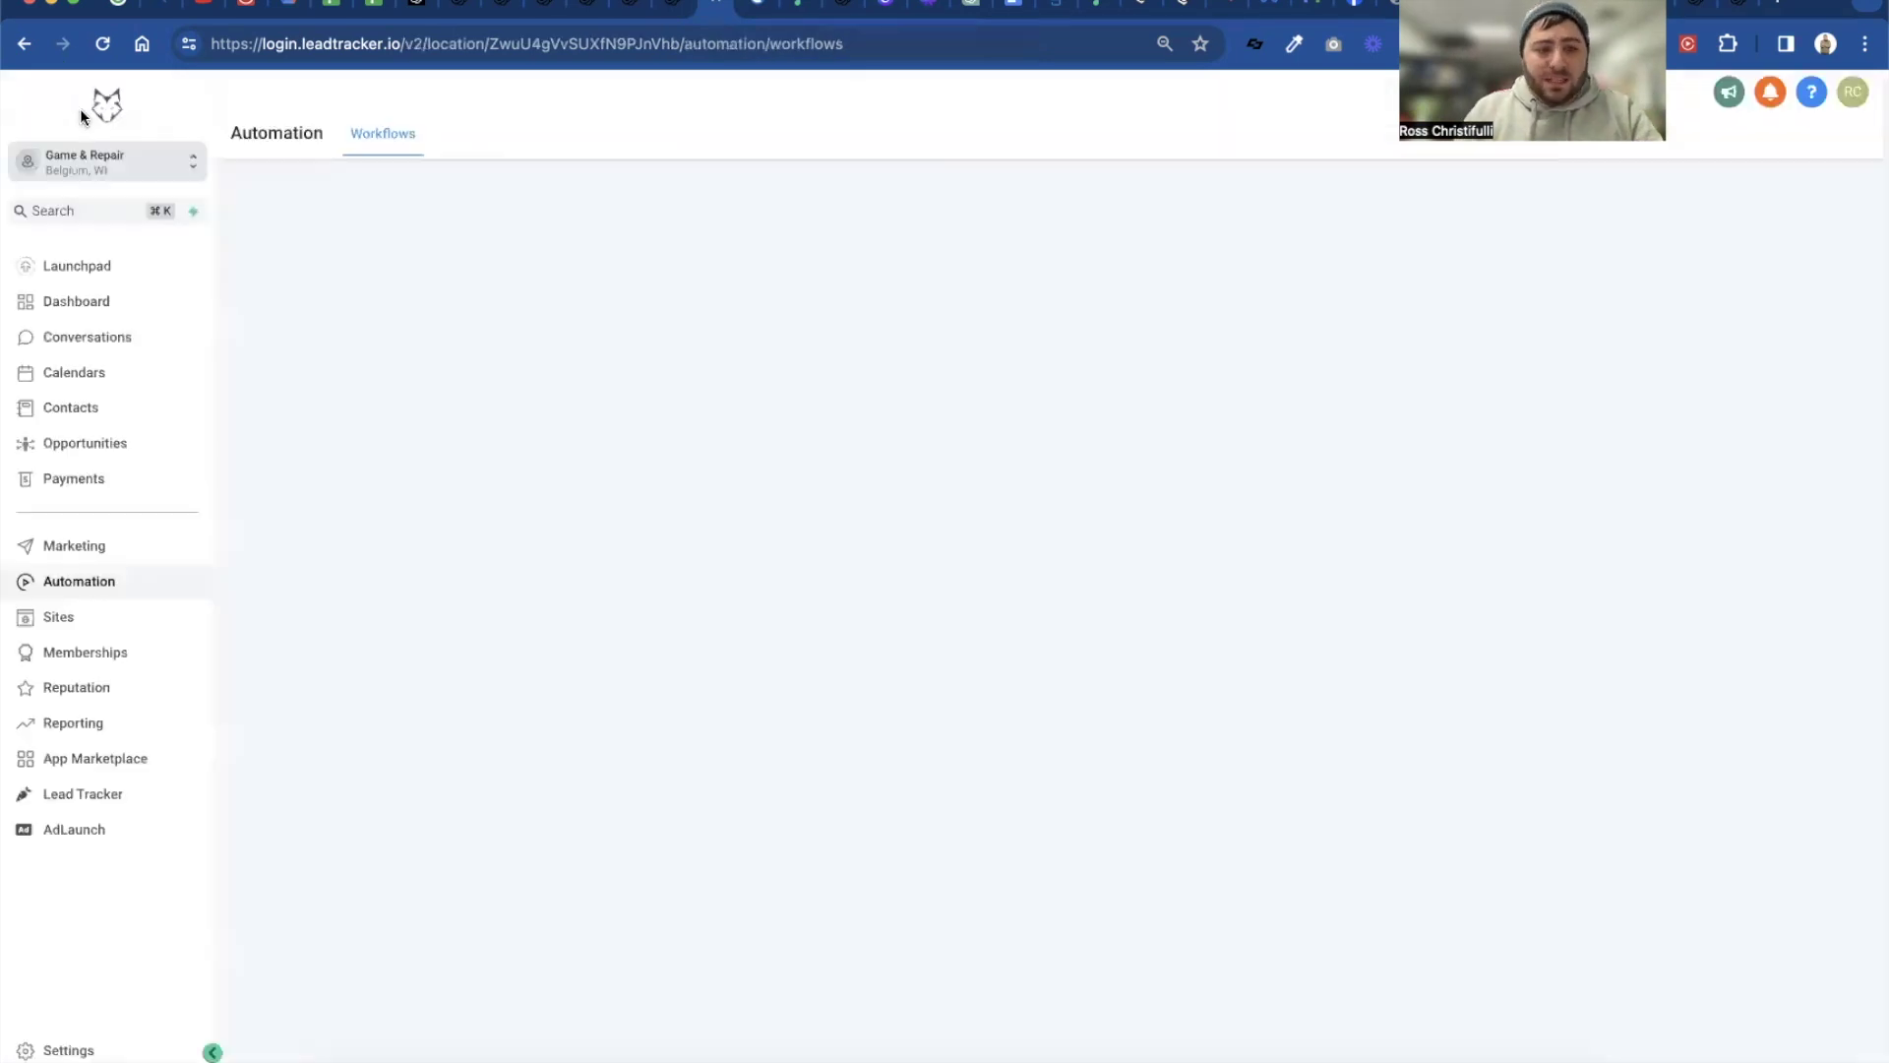
click(71, 1049)
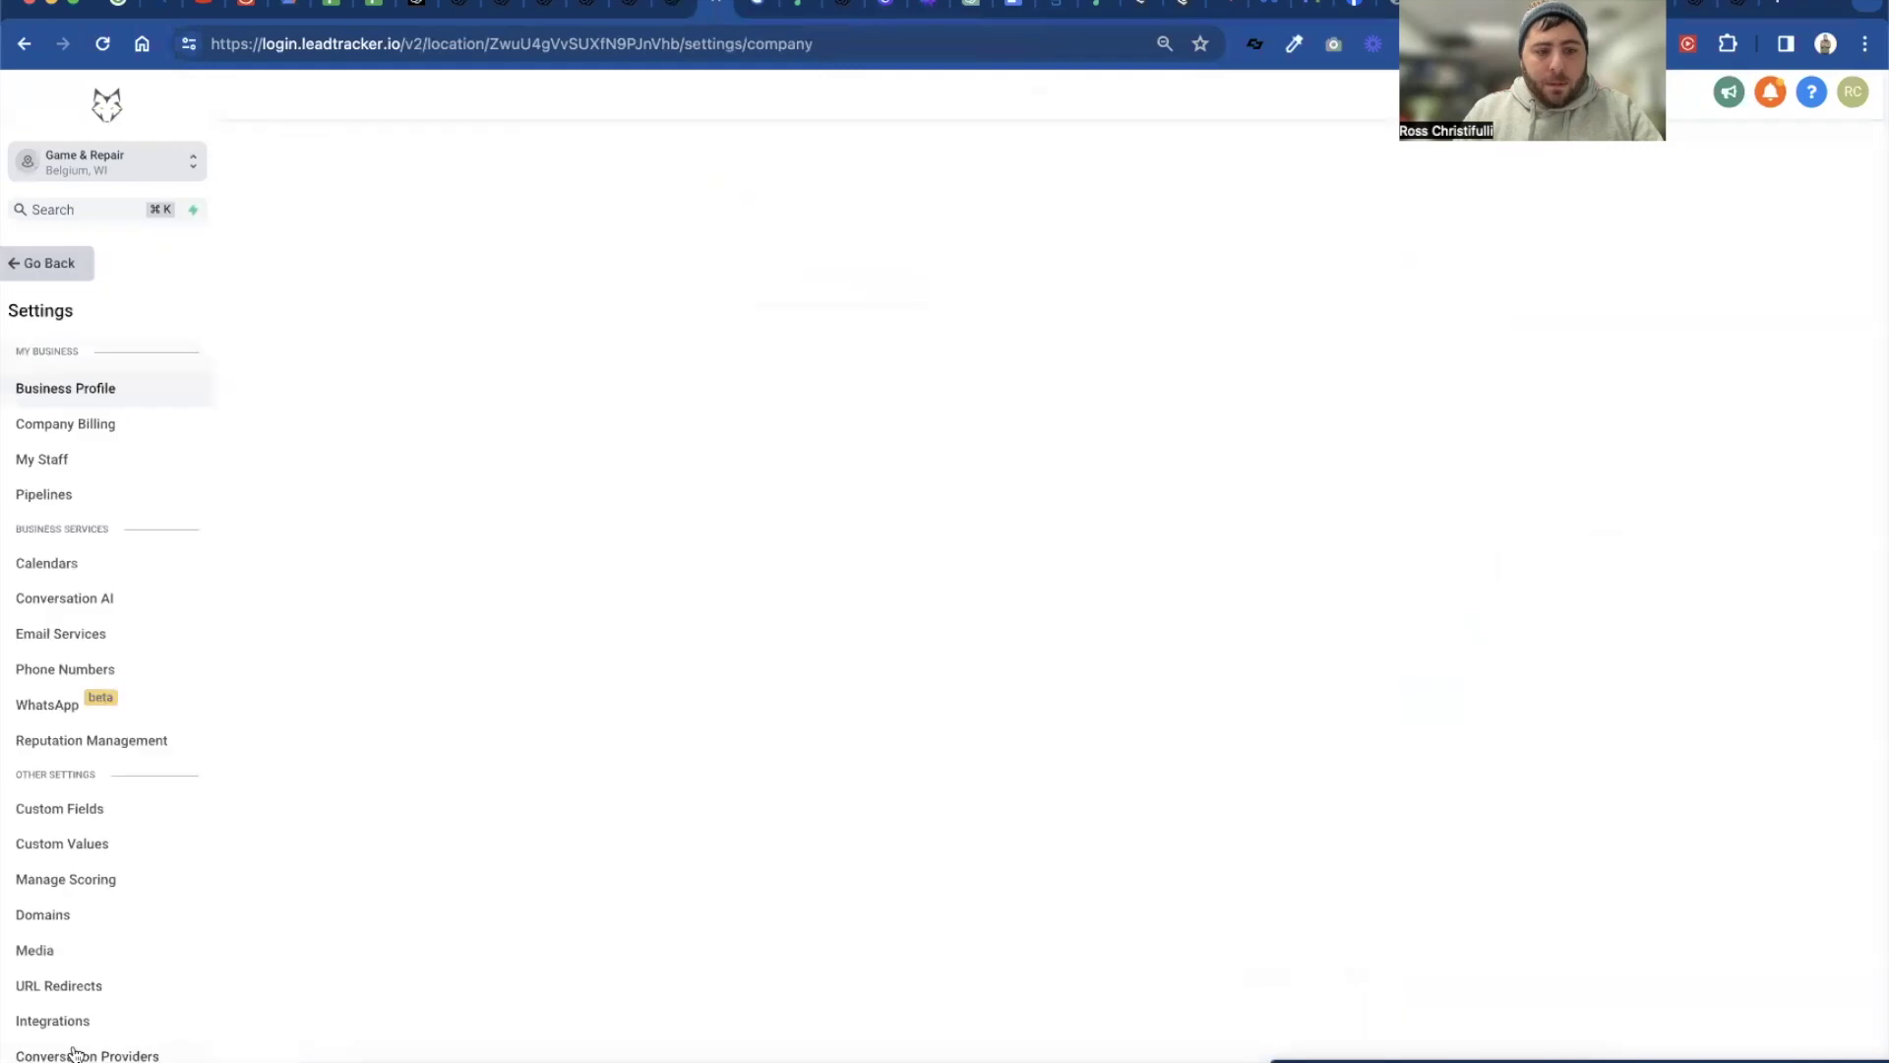
click(89, 663)
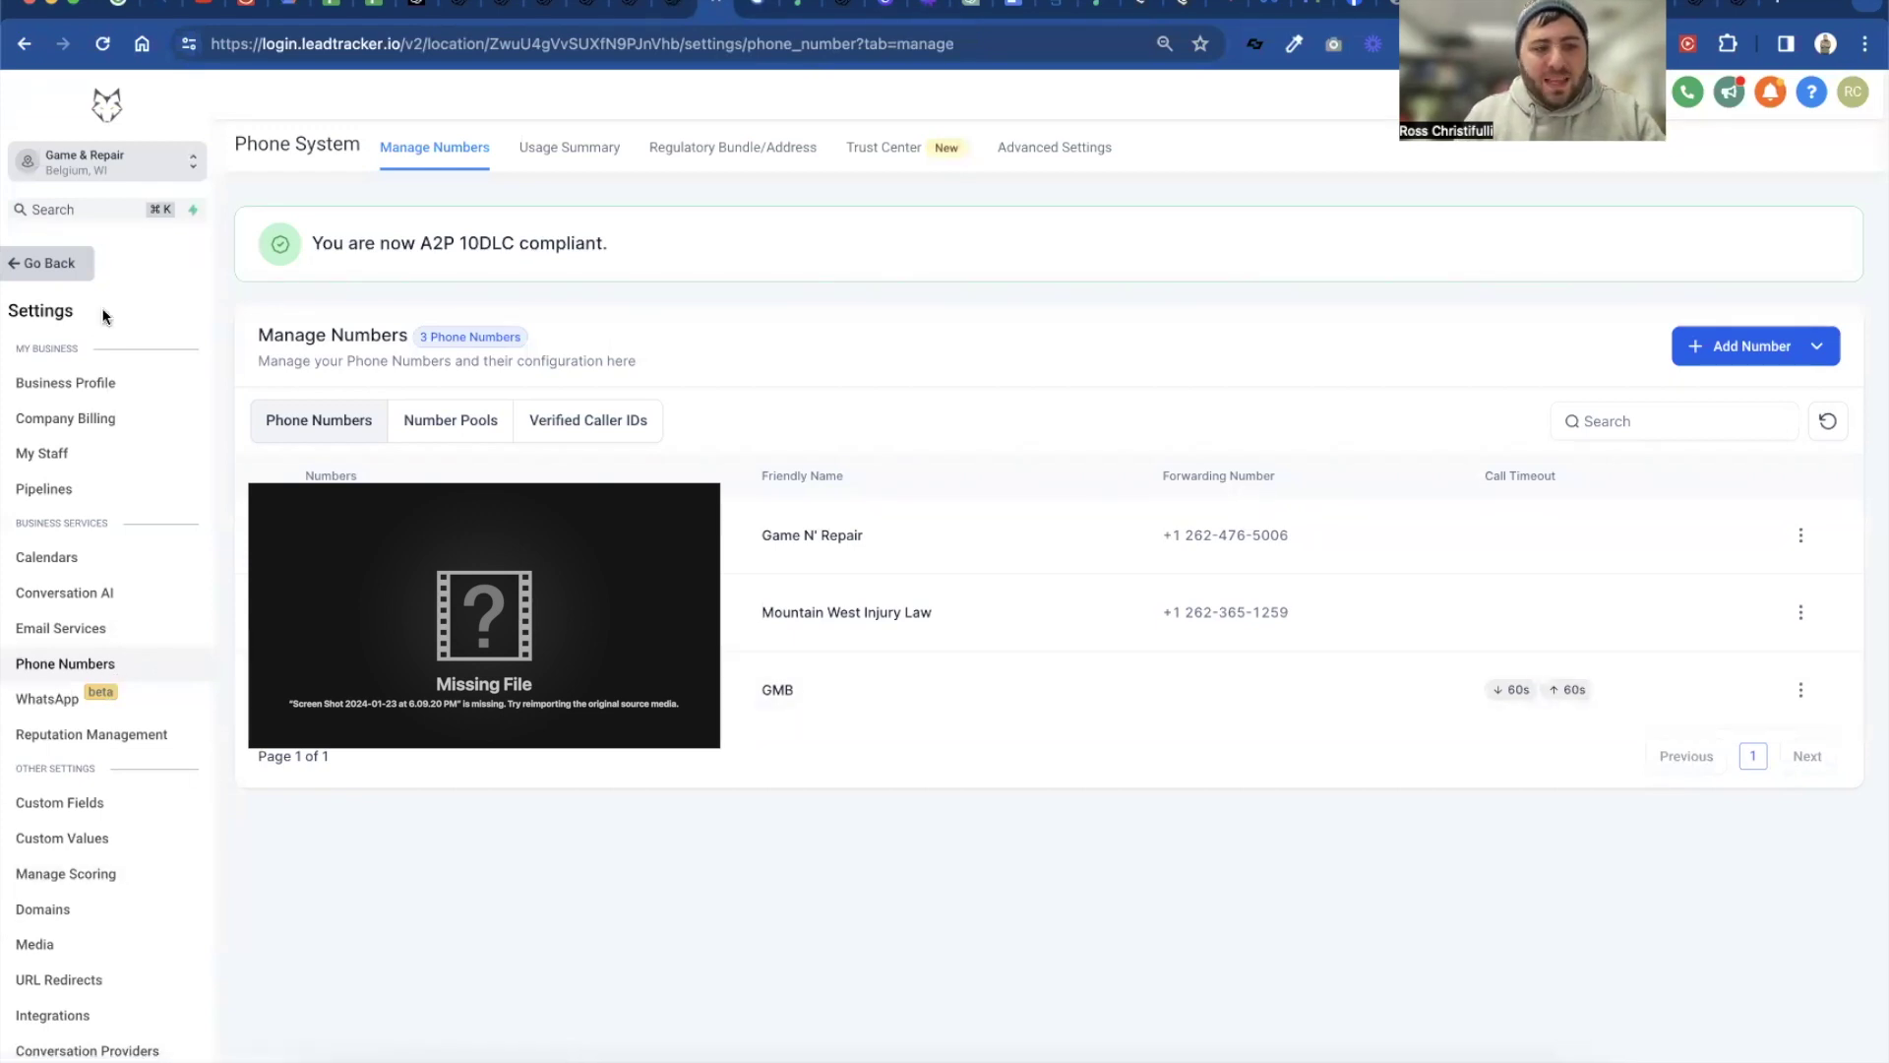
click(67, 272)
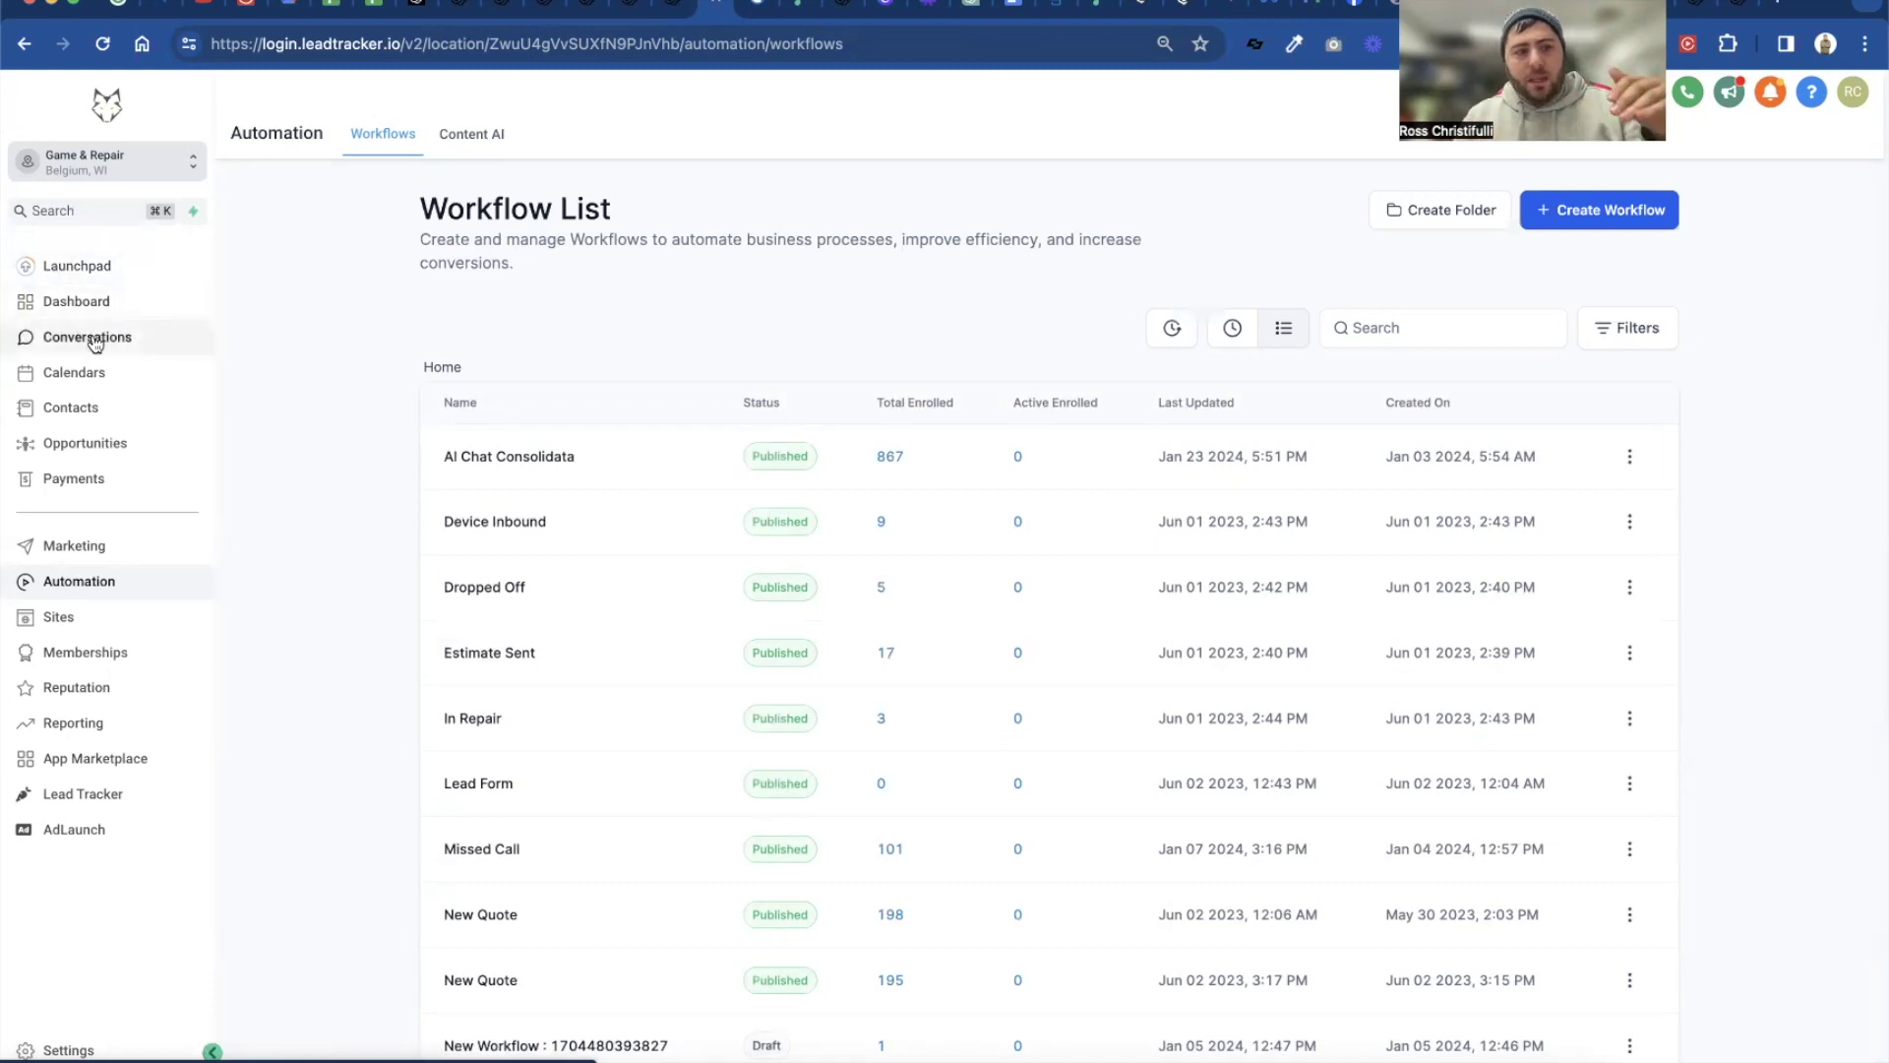
Check the test contact's thread for the automated 'How can I assist you today?' reply and its active workflows
click(94, 339)
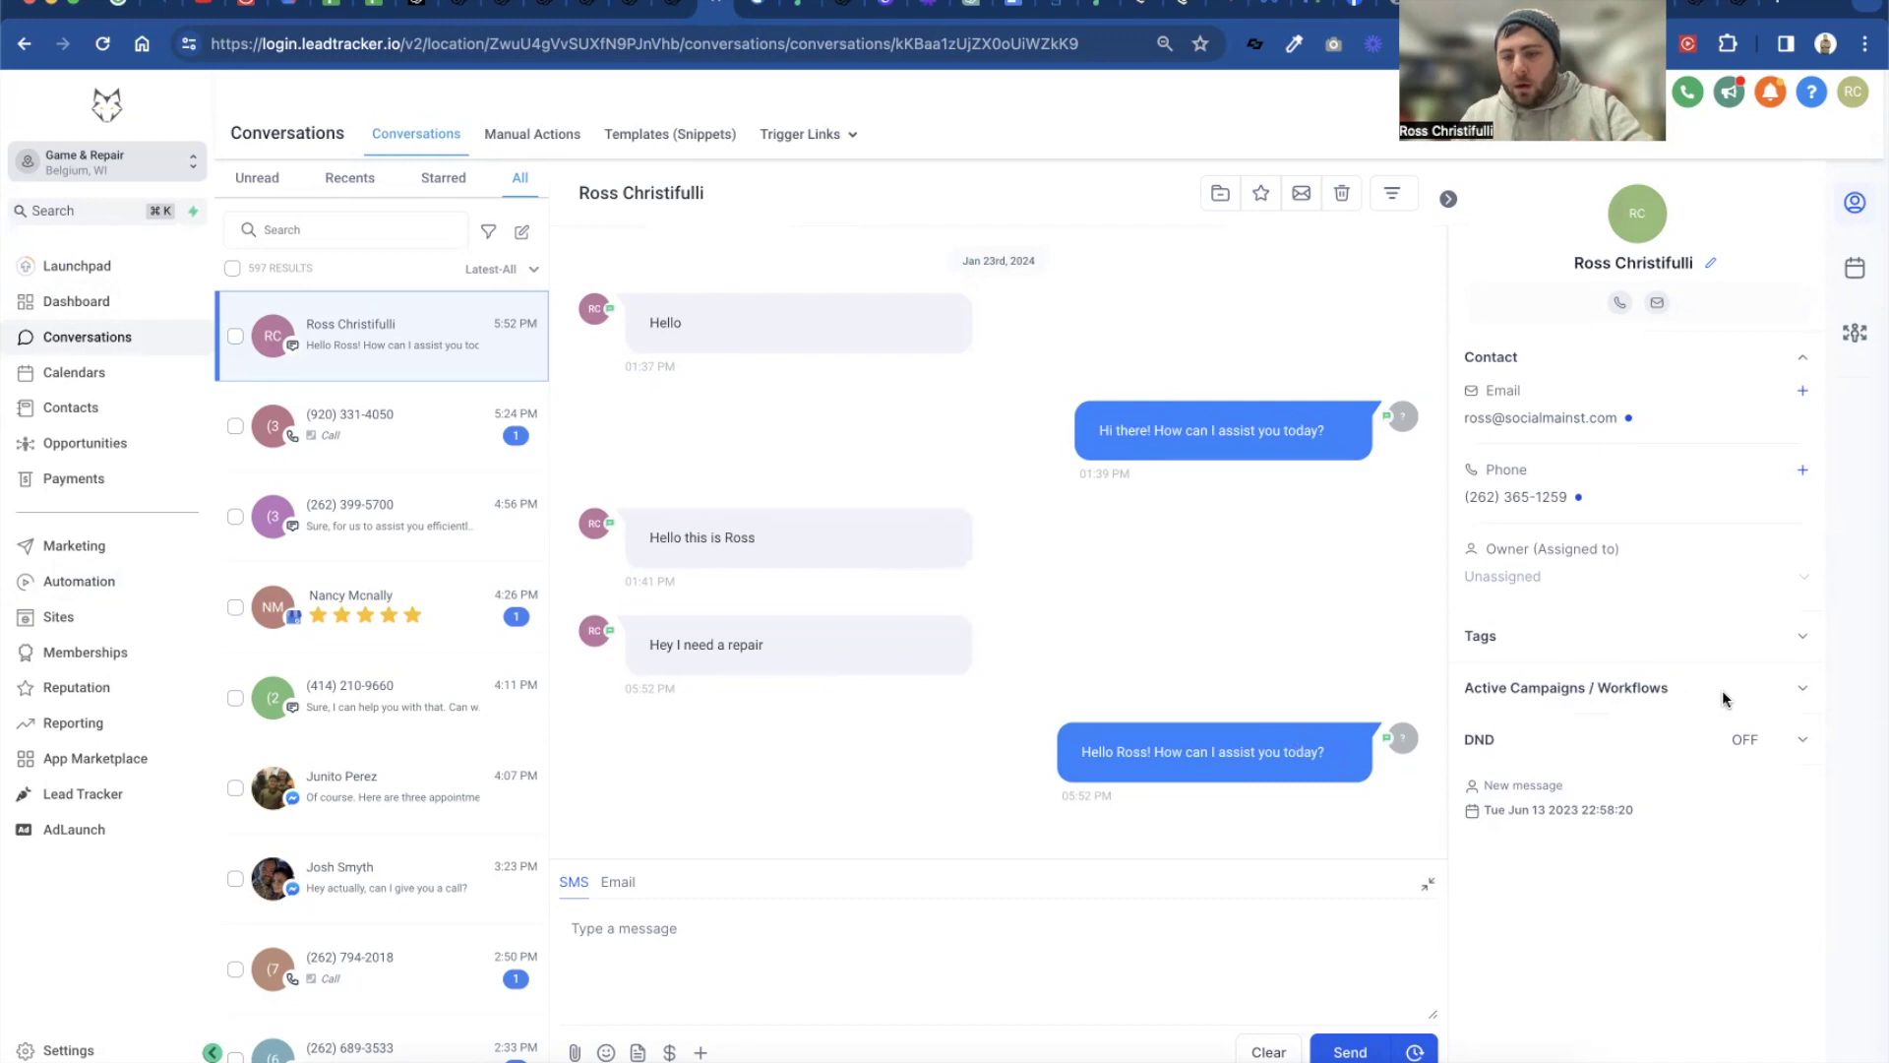
click(1799, 697)
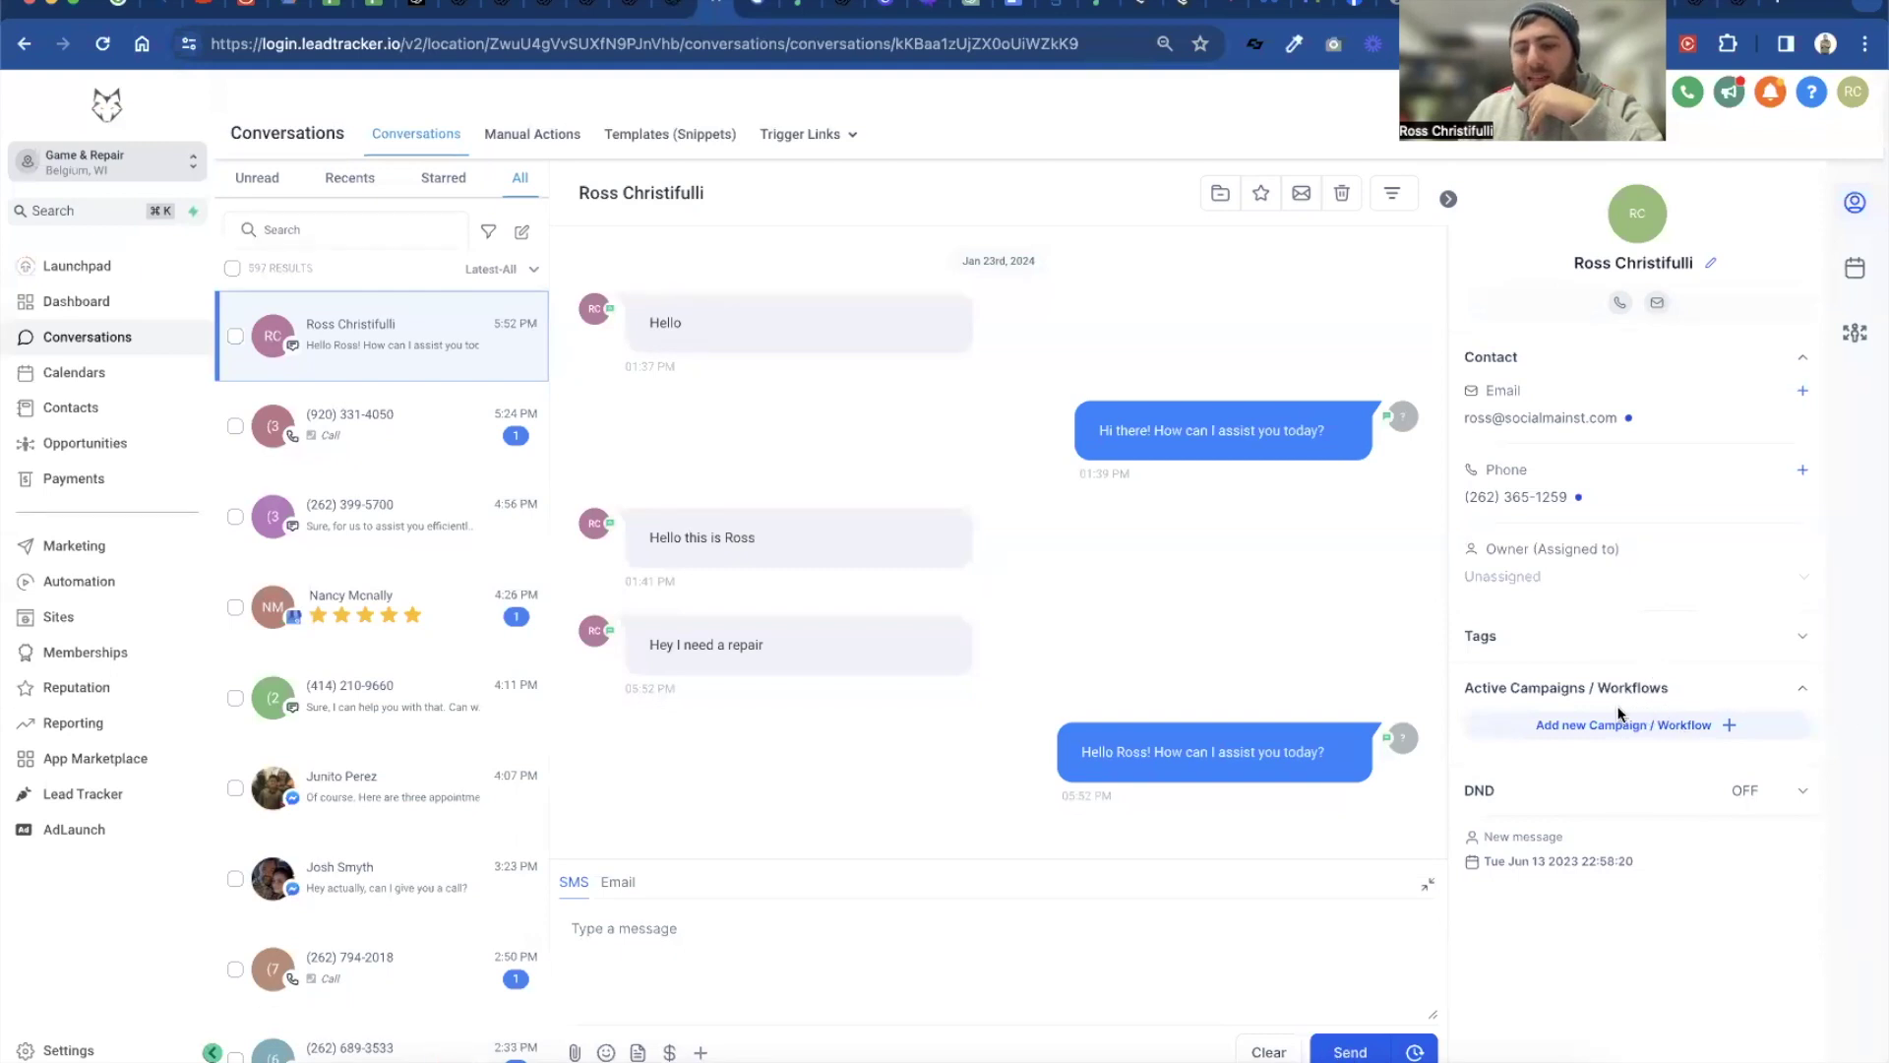
click(90, 595)
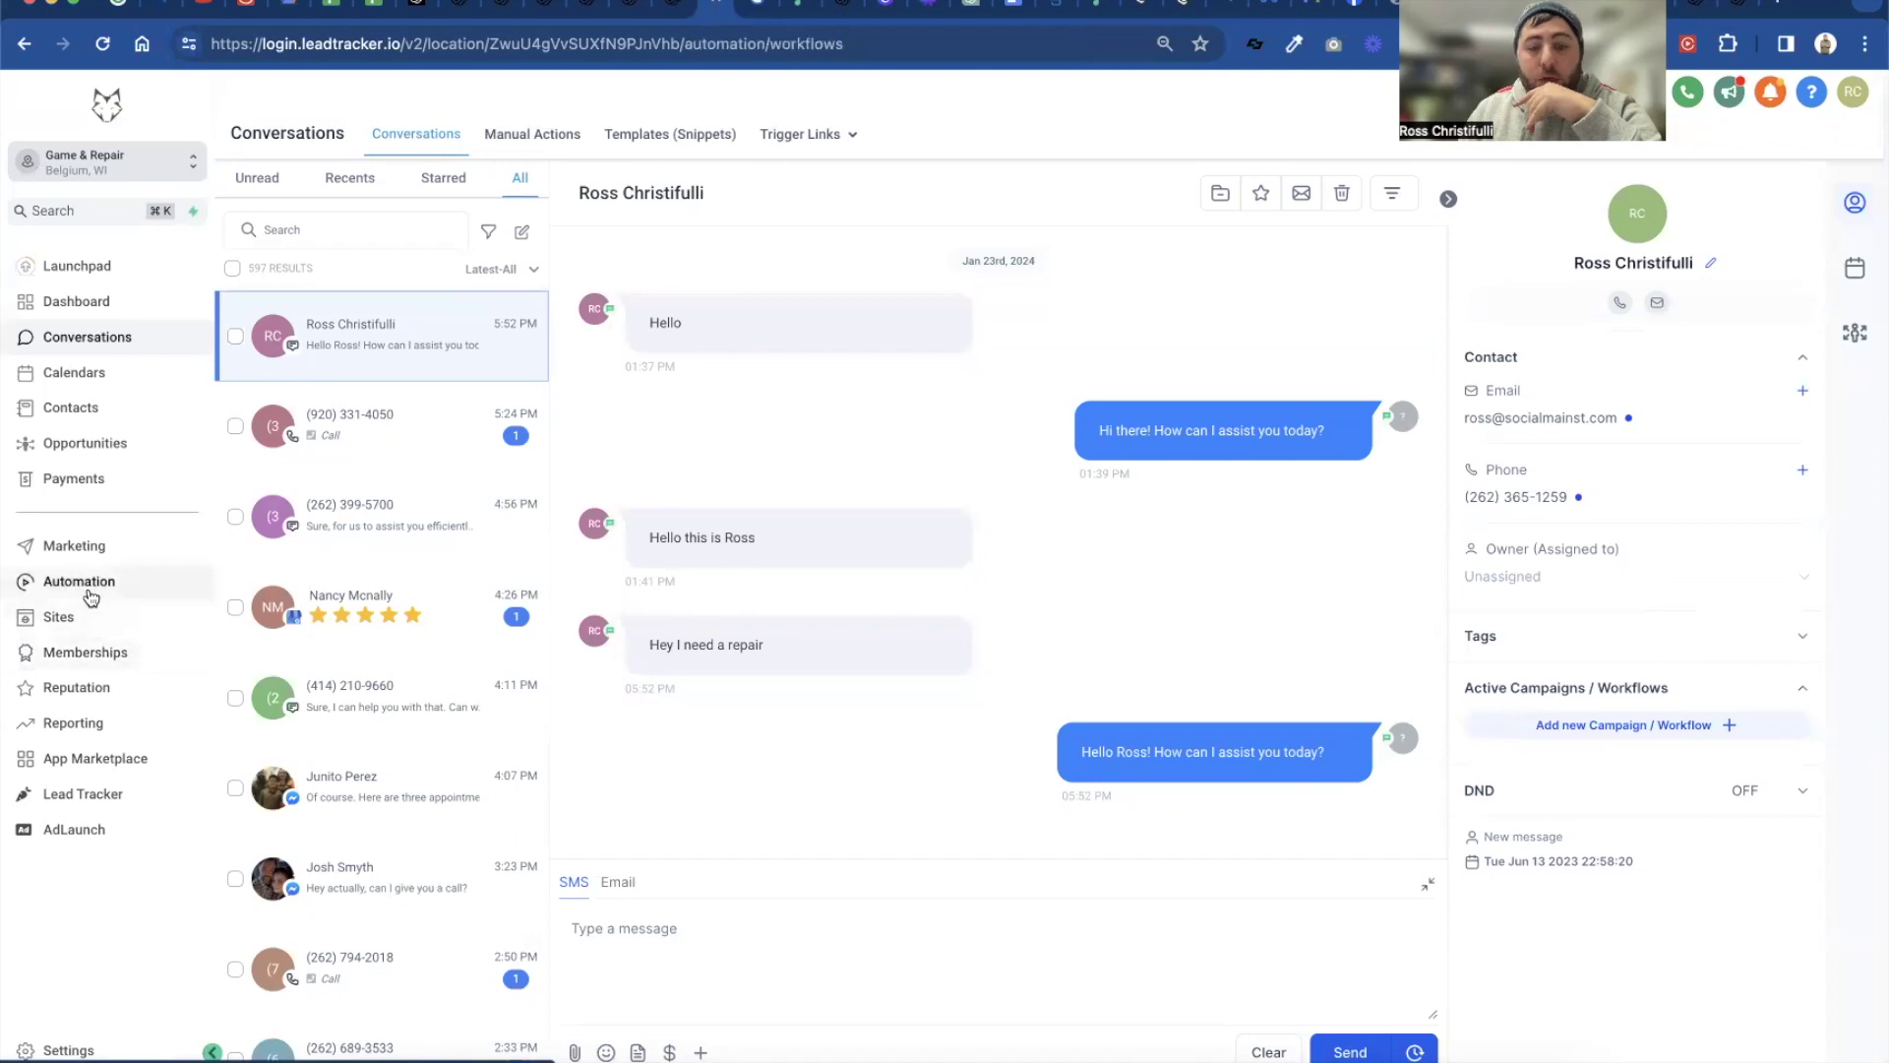